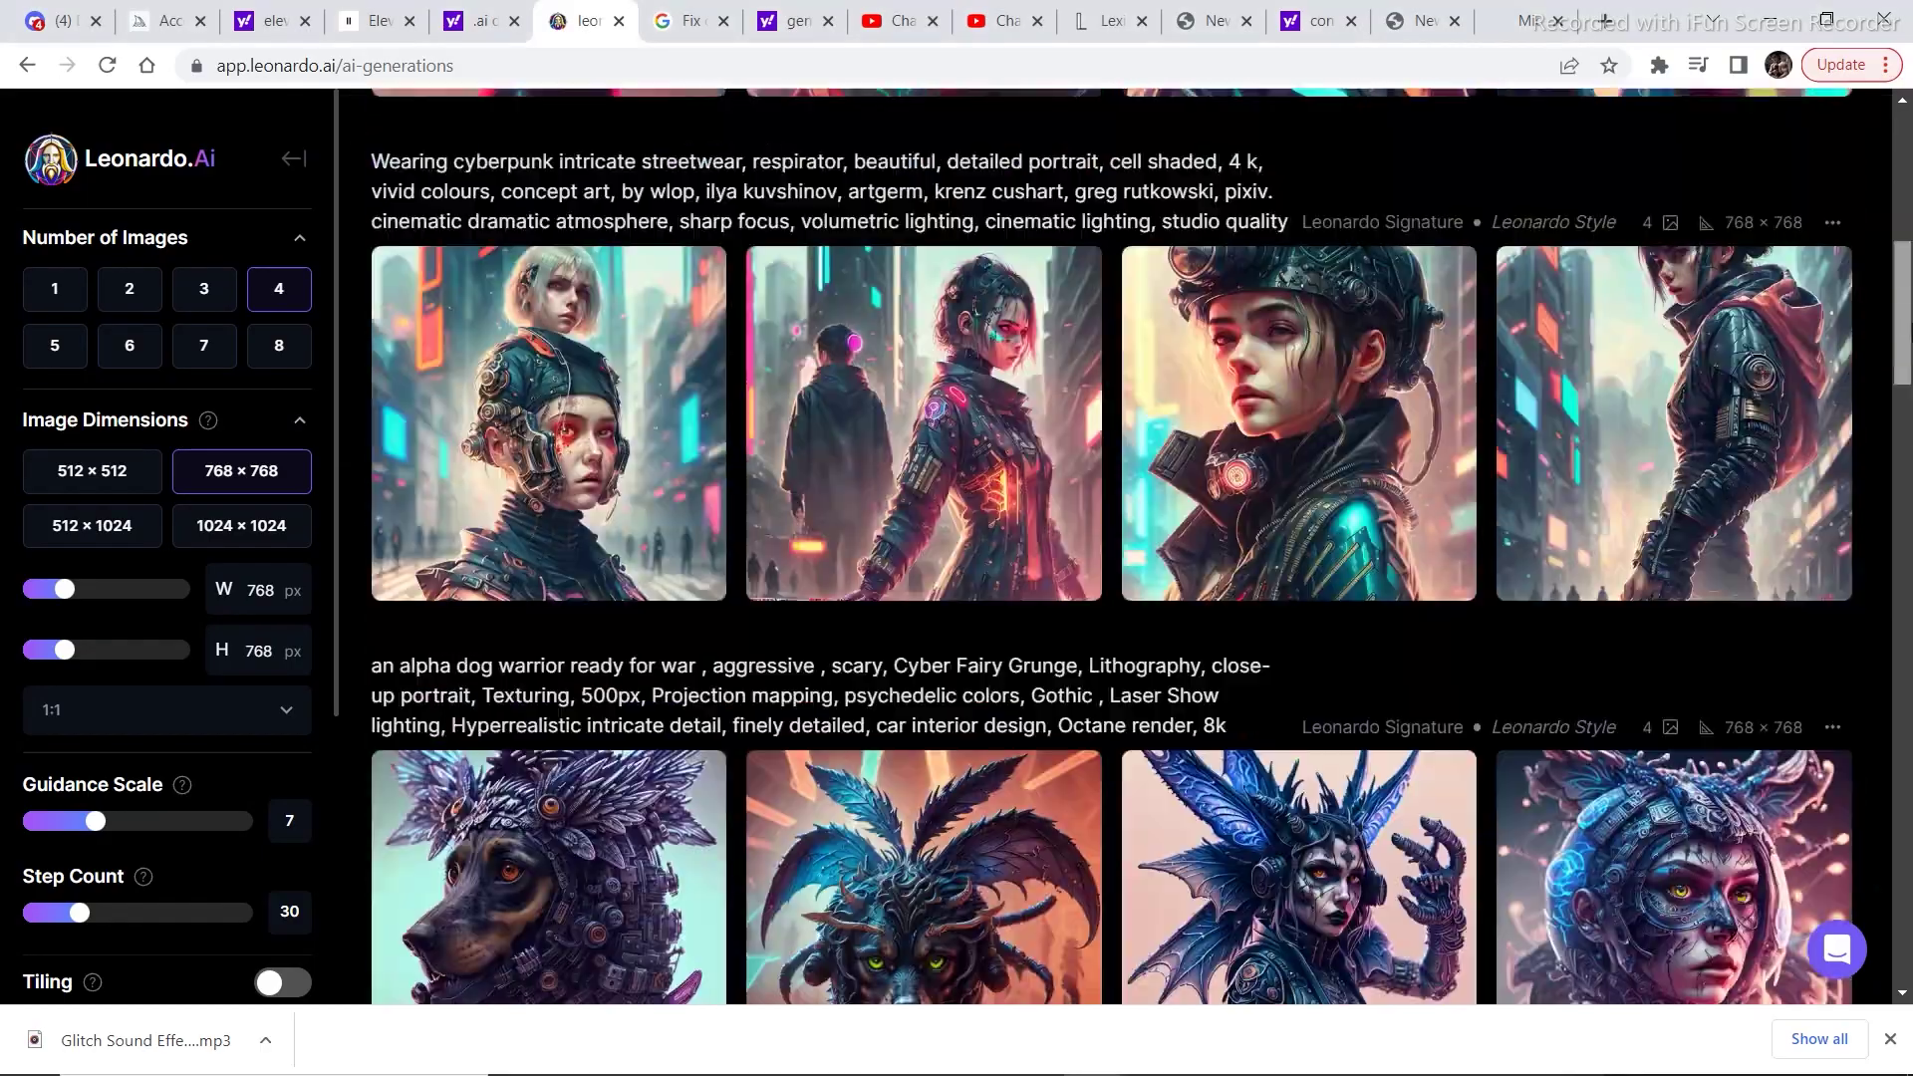
left_click_drag(1906, 359, 1906, 180)
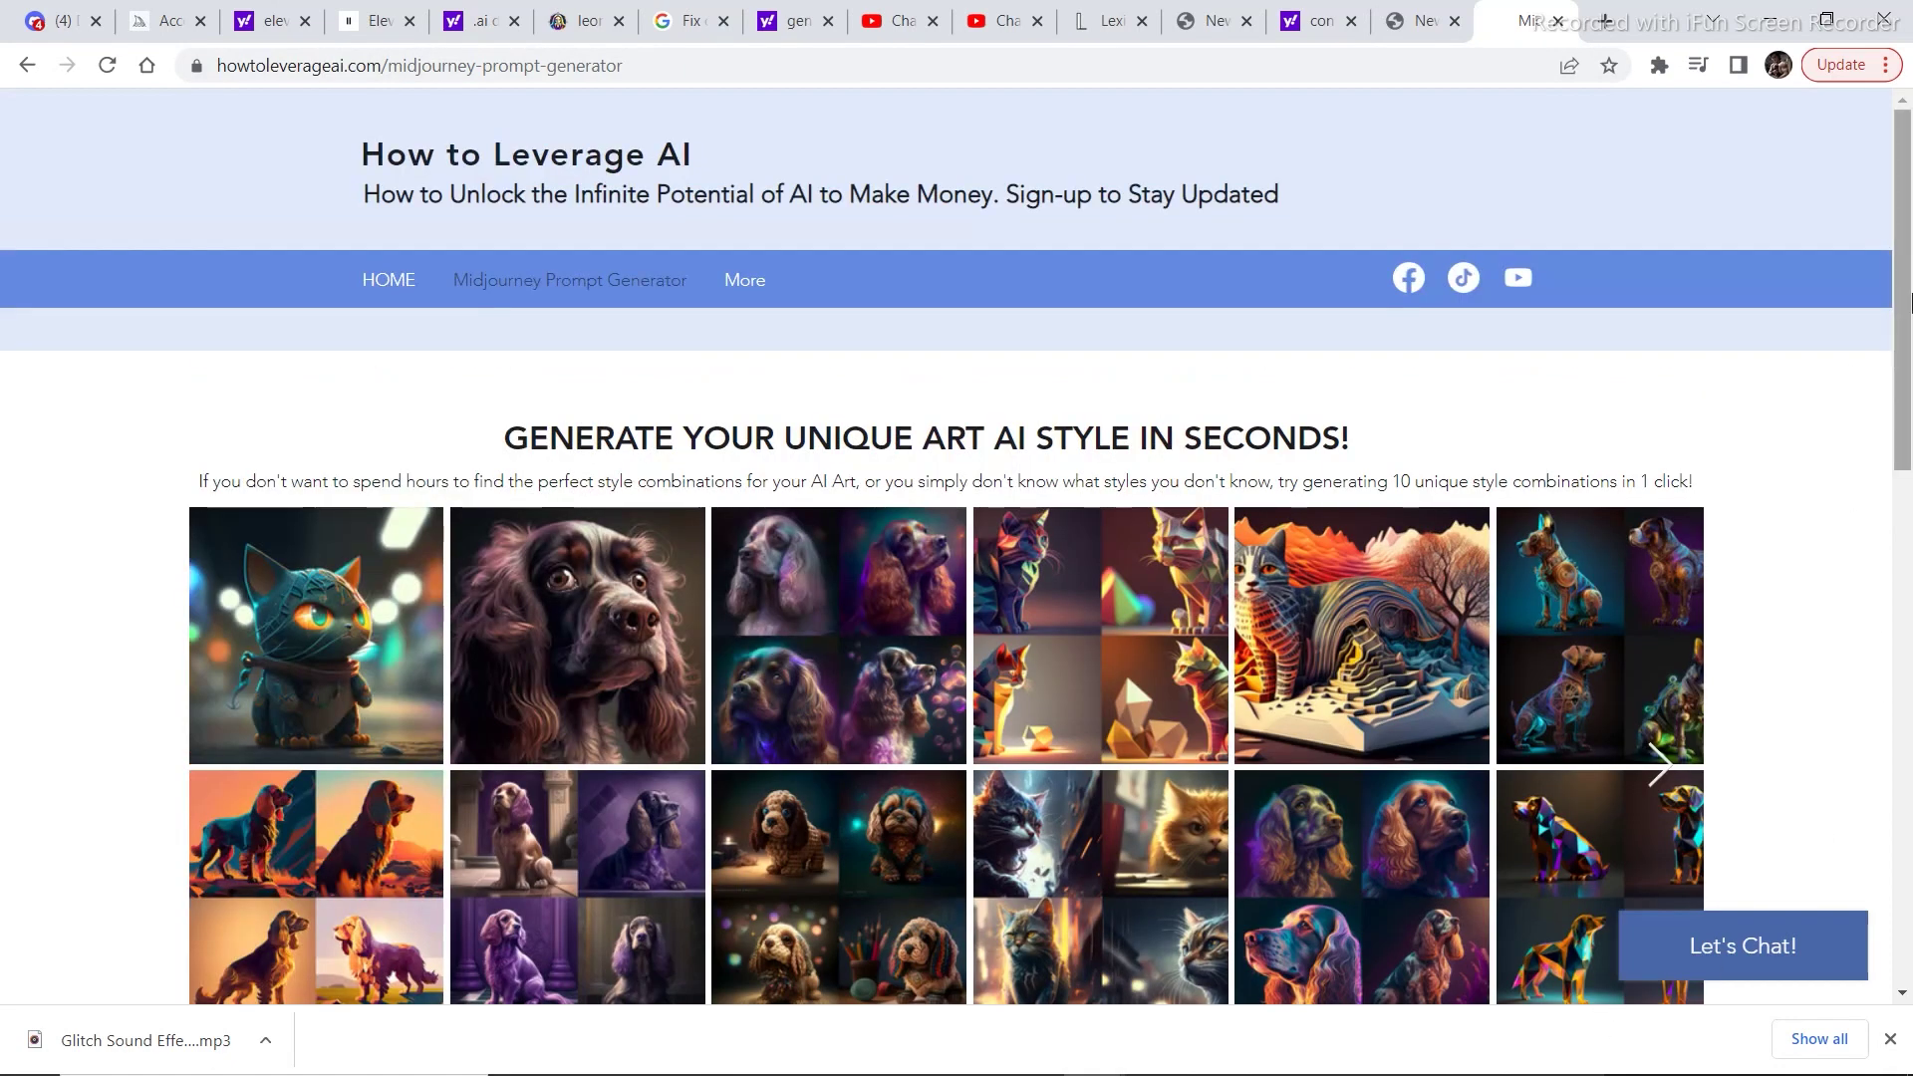
left_click_drag(1905, 300, 1909, 512)
Generate ten style prompts for 'a futuristic cityscape' and bring up Leonardo.Ai's generation tool
left_click(975, 620)
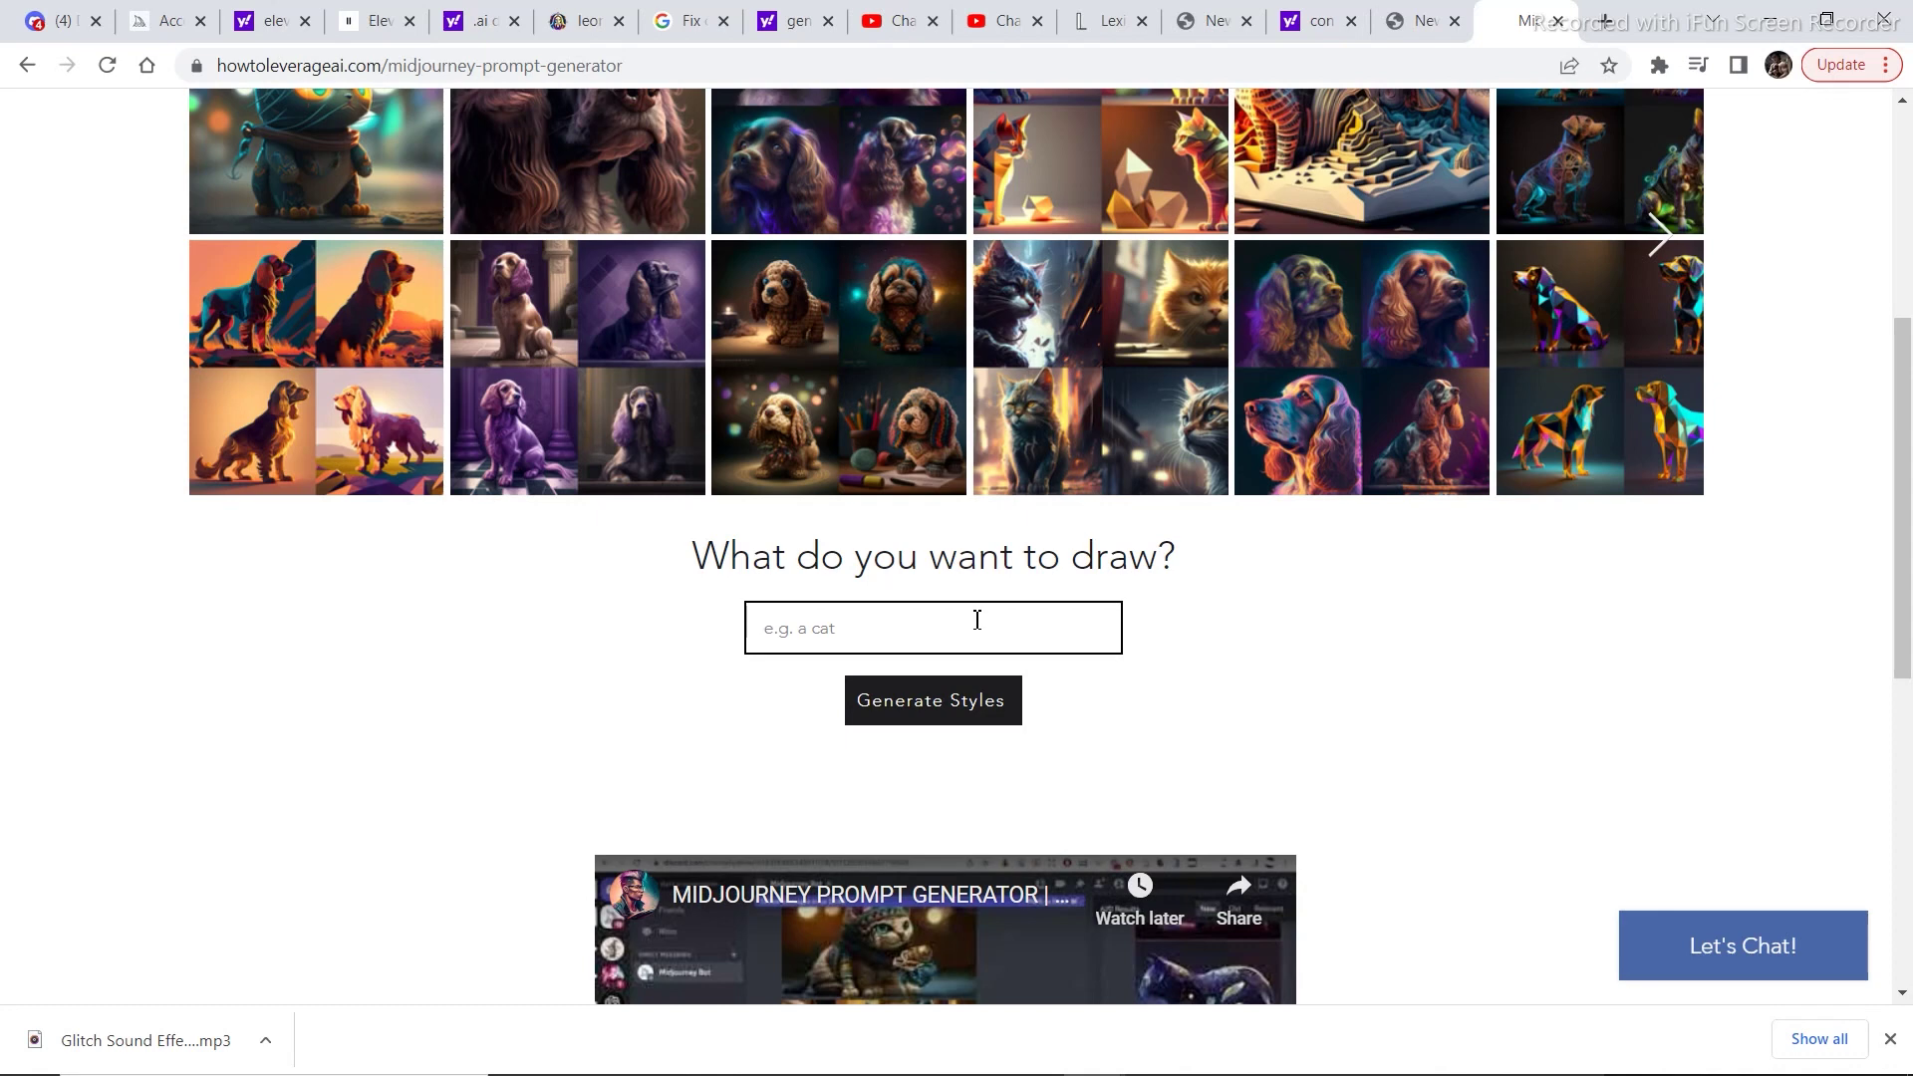
type("a city s")
type("scape")
left_click(814, 628)
key("BackSpace")
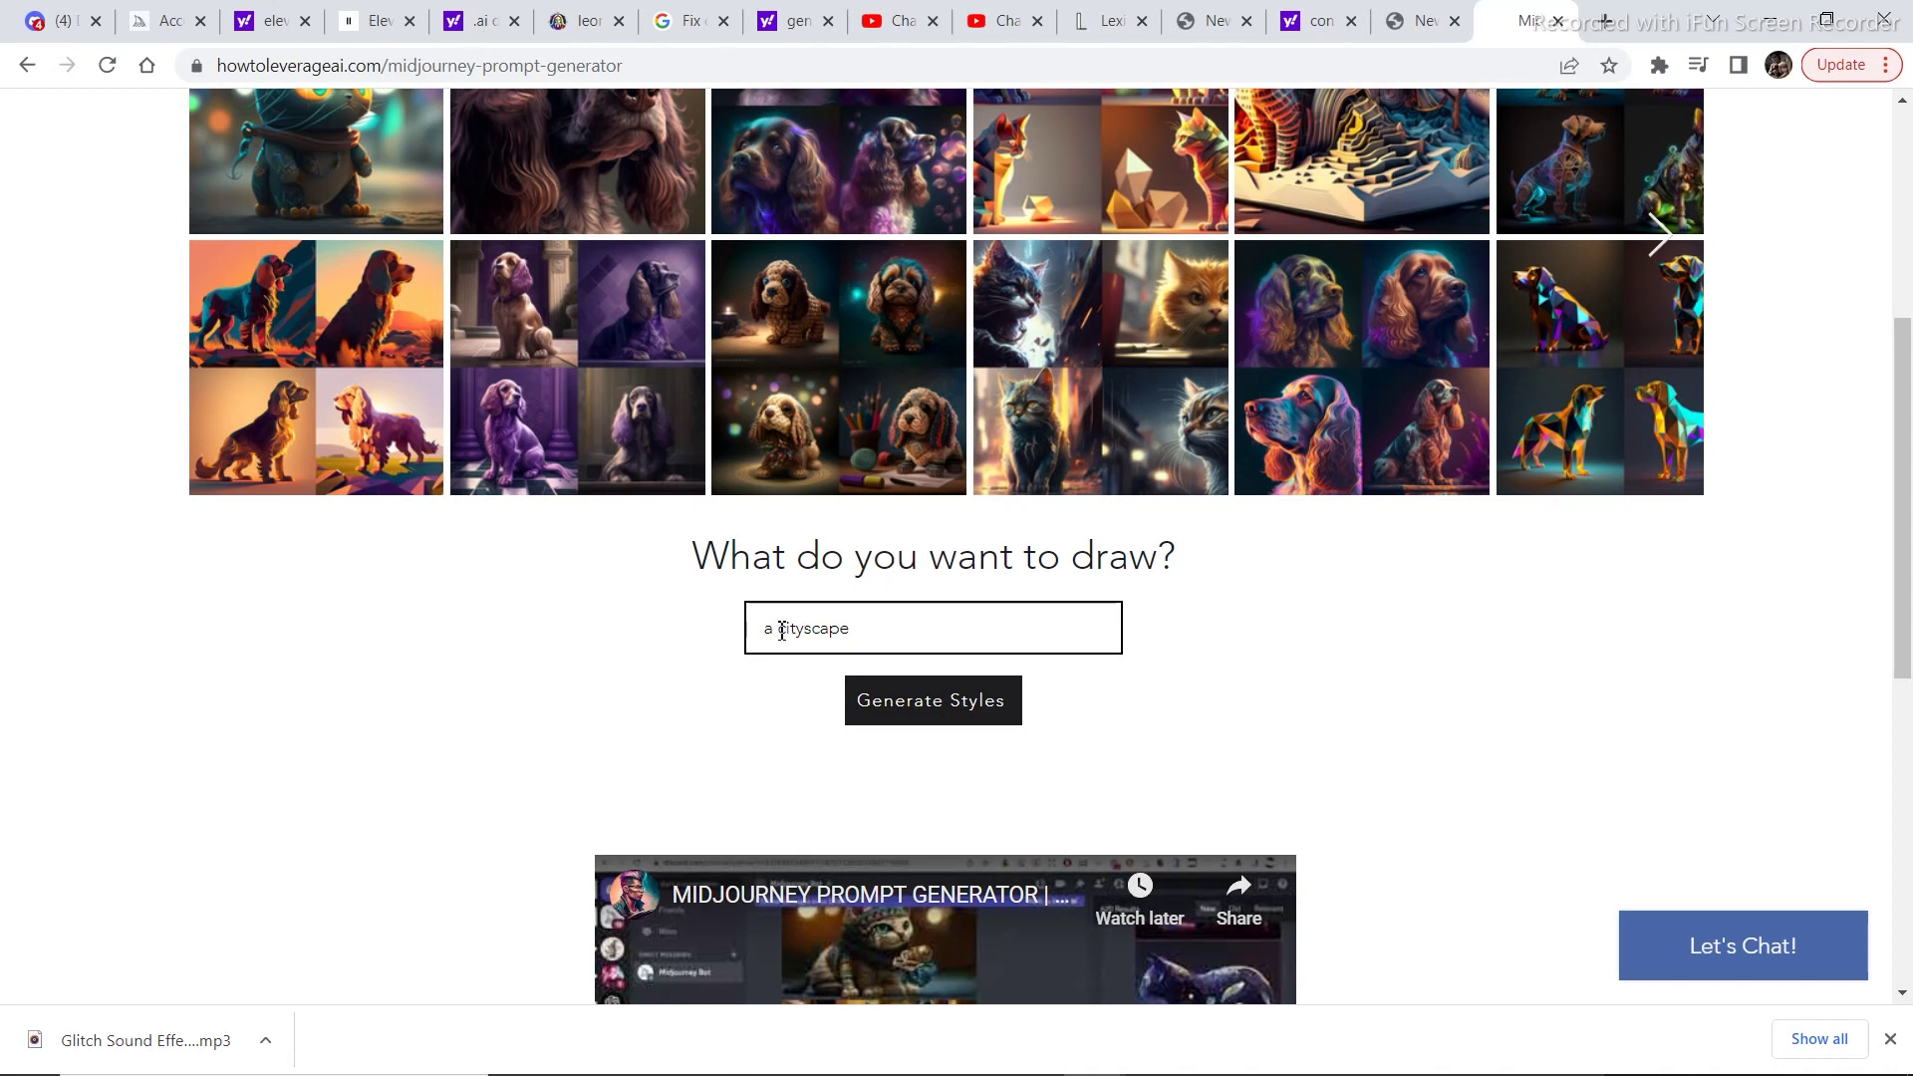
left_click(780, 630)
type("futu")
type("ristic")
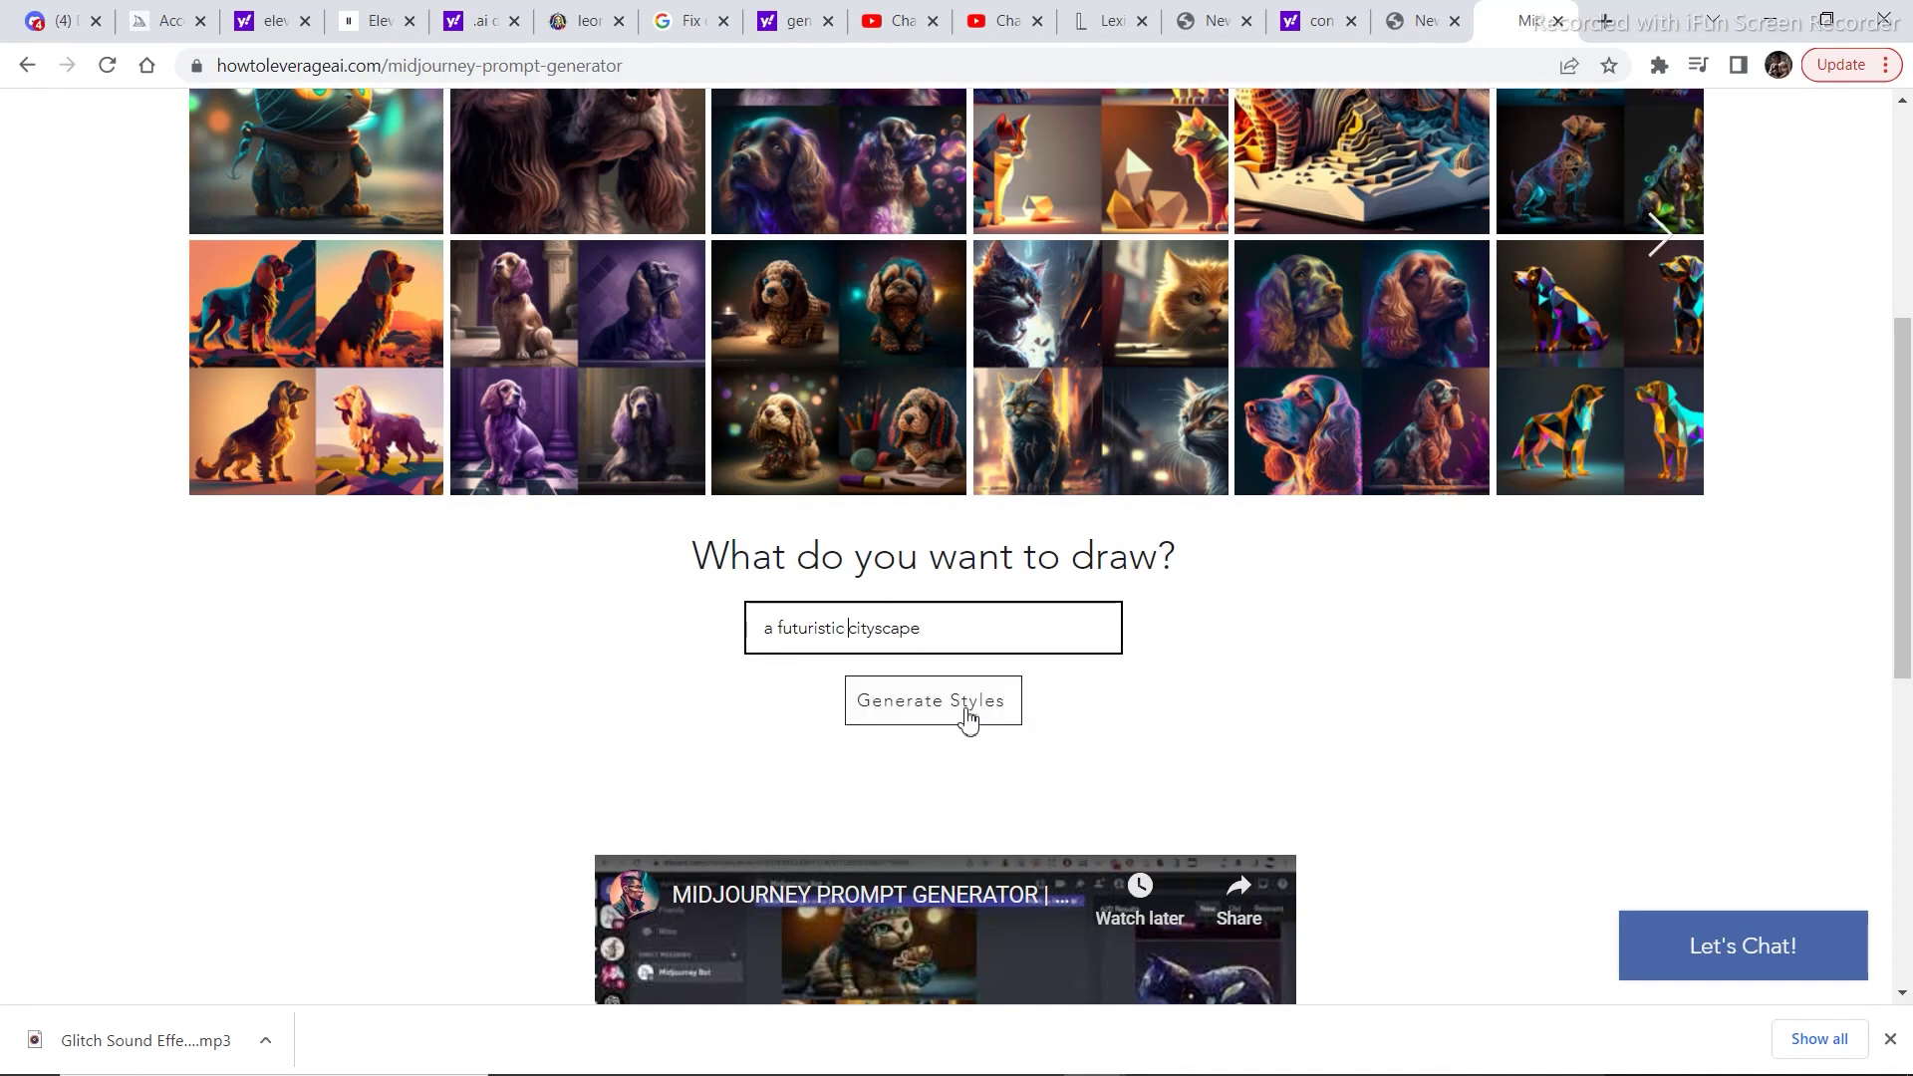
left_click(968, 719)
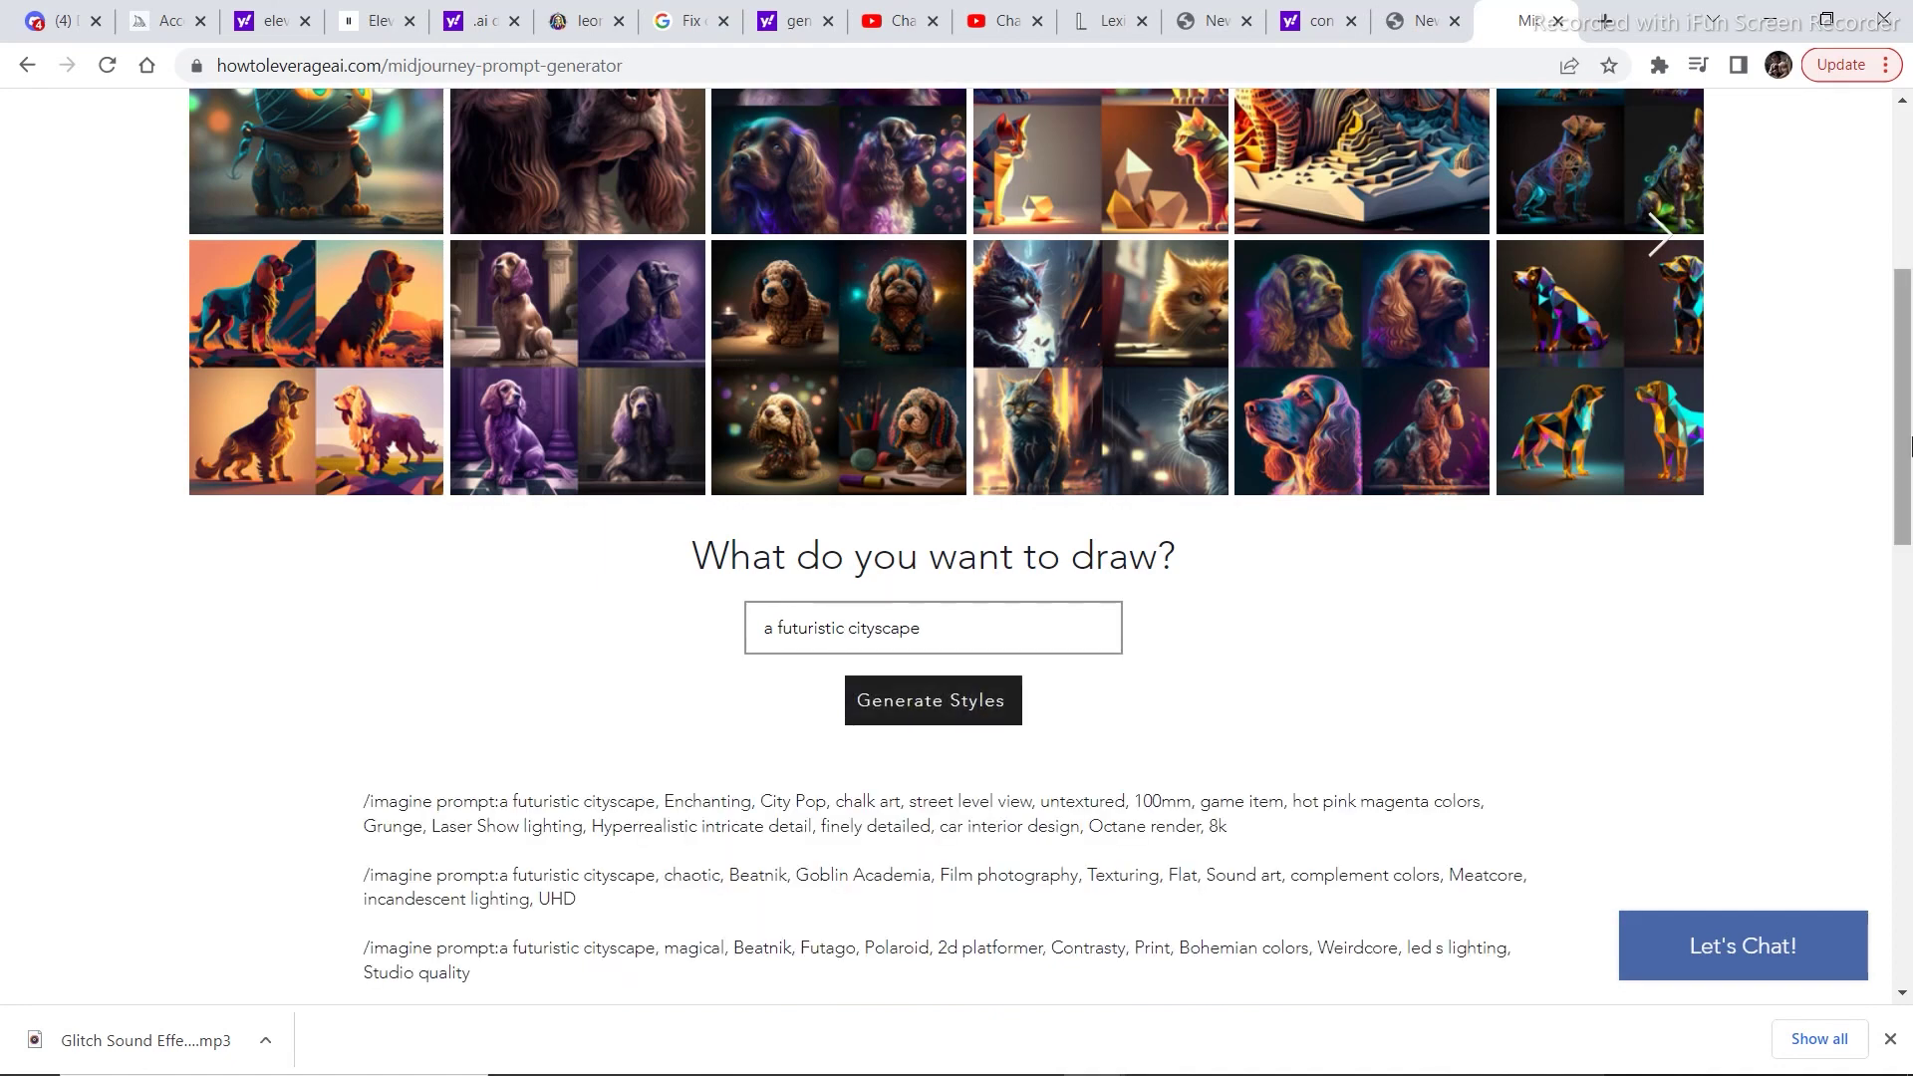
mouse_move(1909, 401)
left_mouse_down()
mouse_move(1908, 600)
mouse_move(1908, 568)
left_mouse_up()
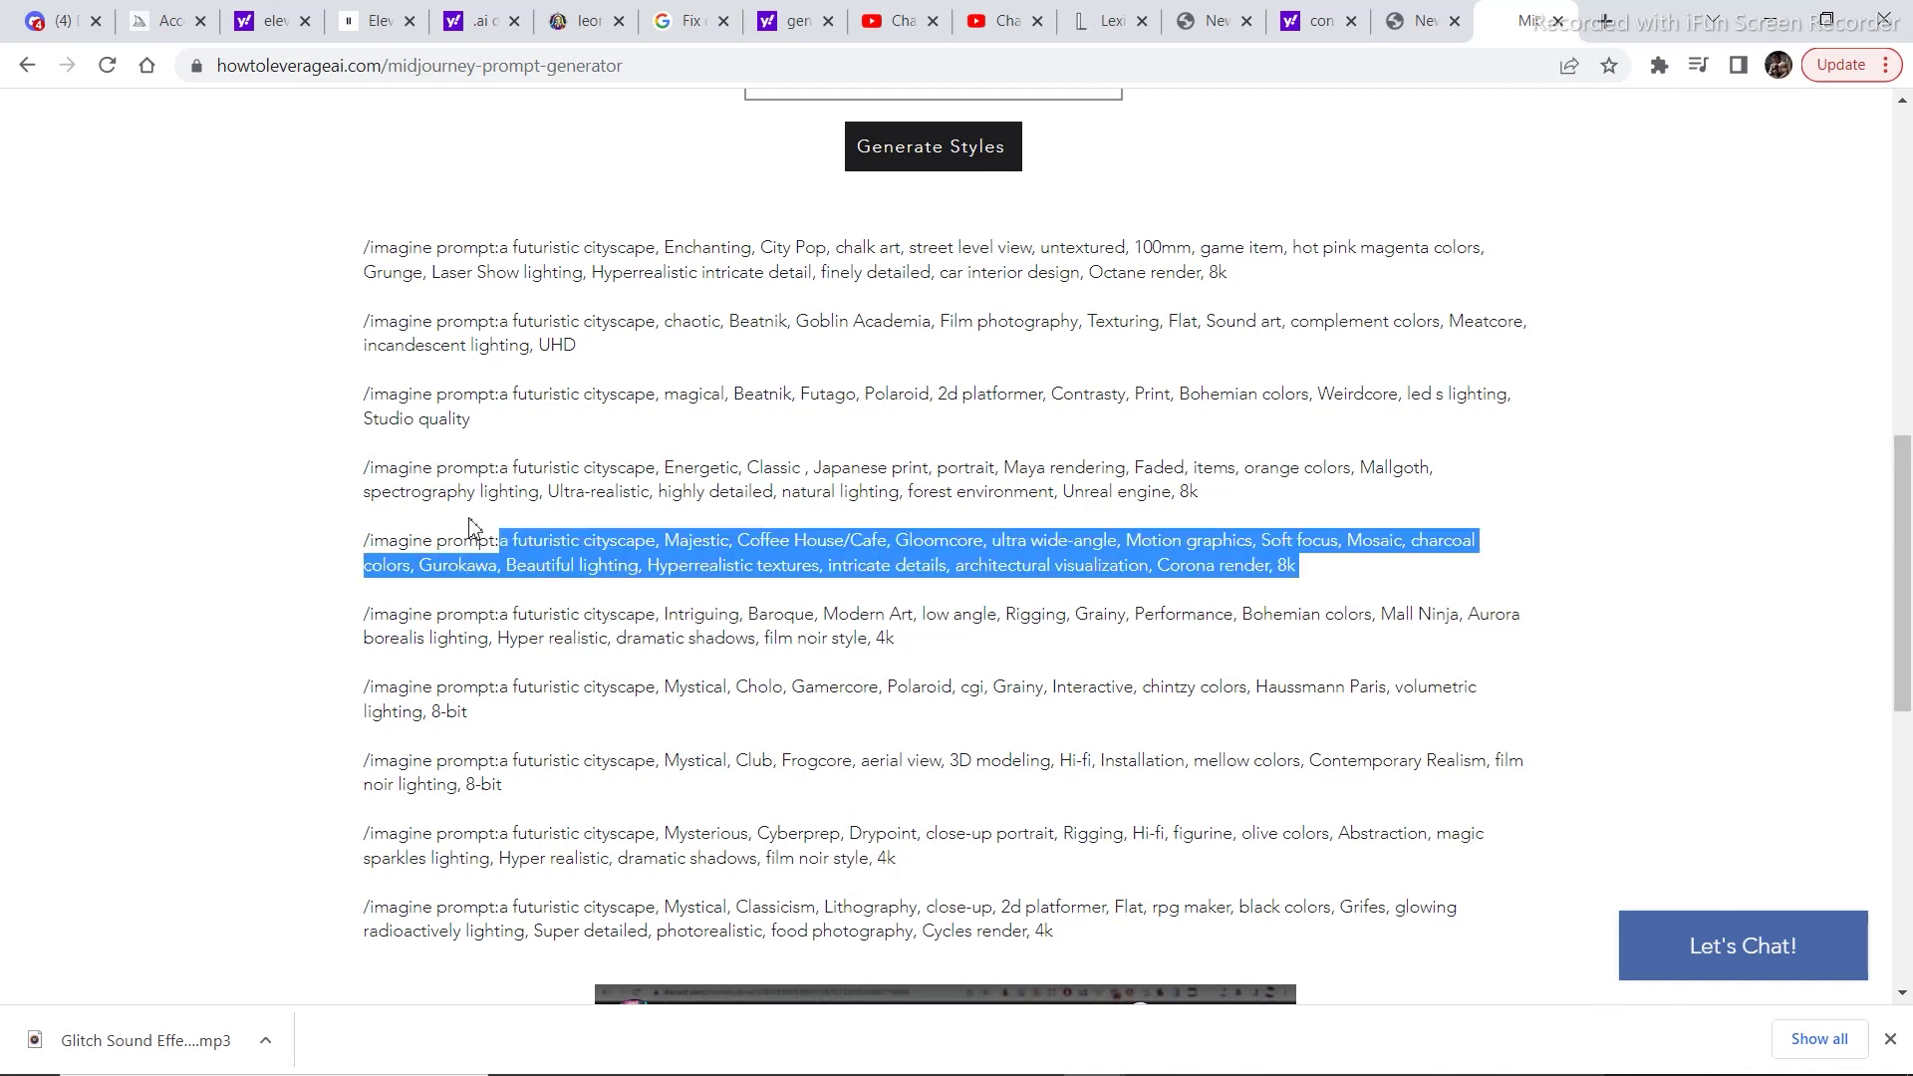
left_click(582, 23)
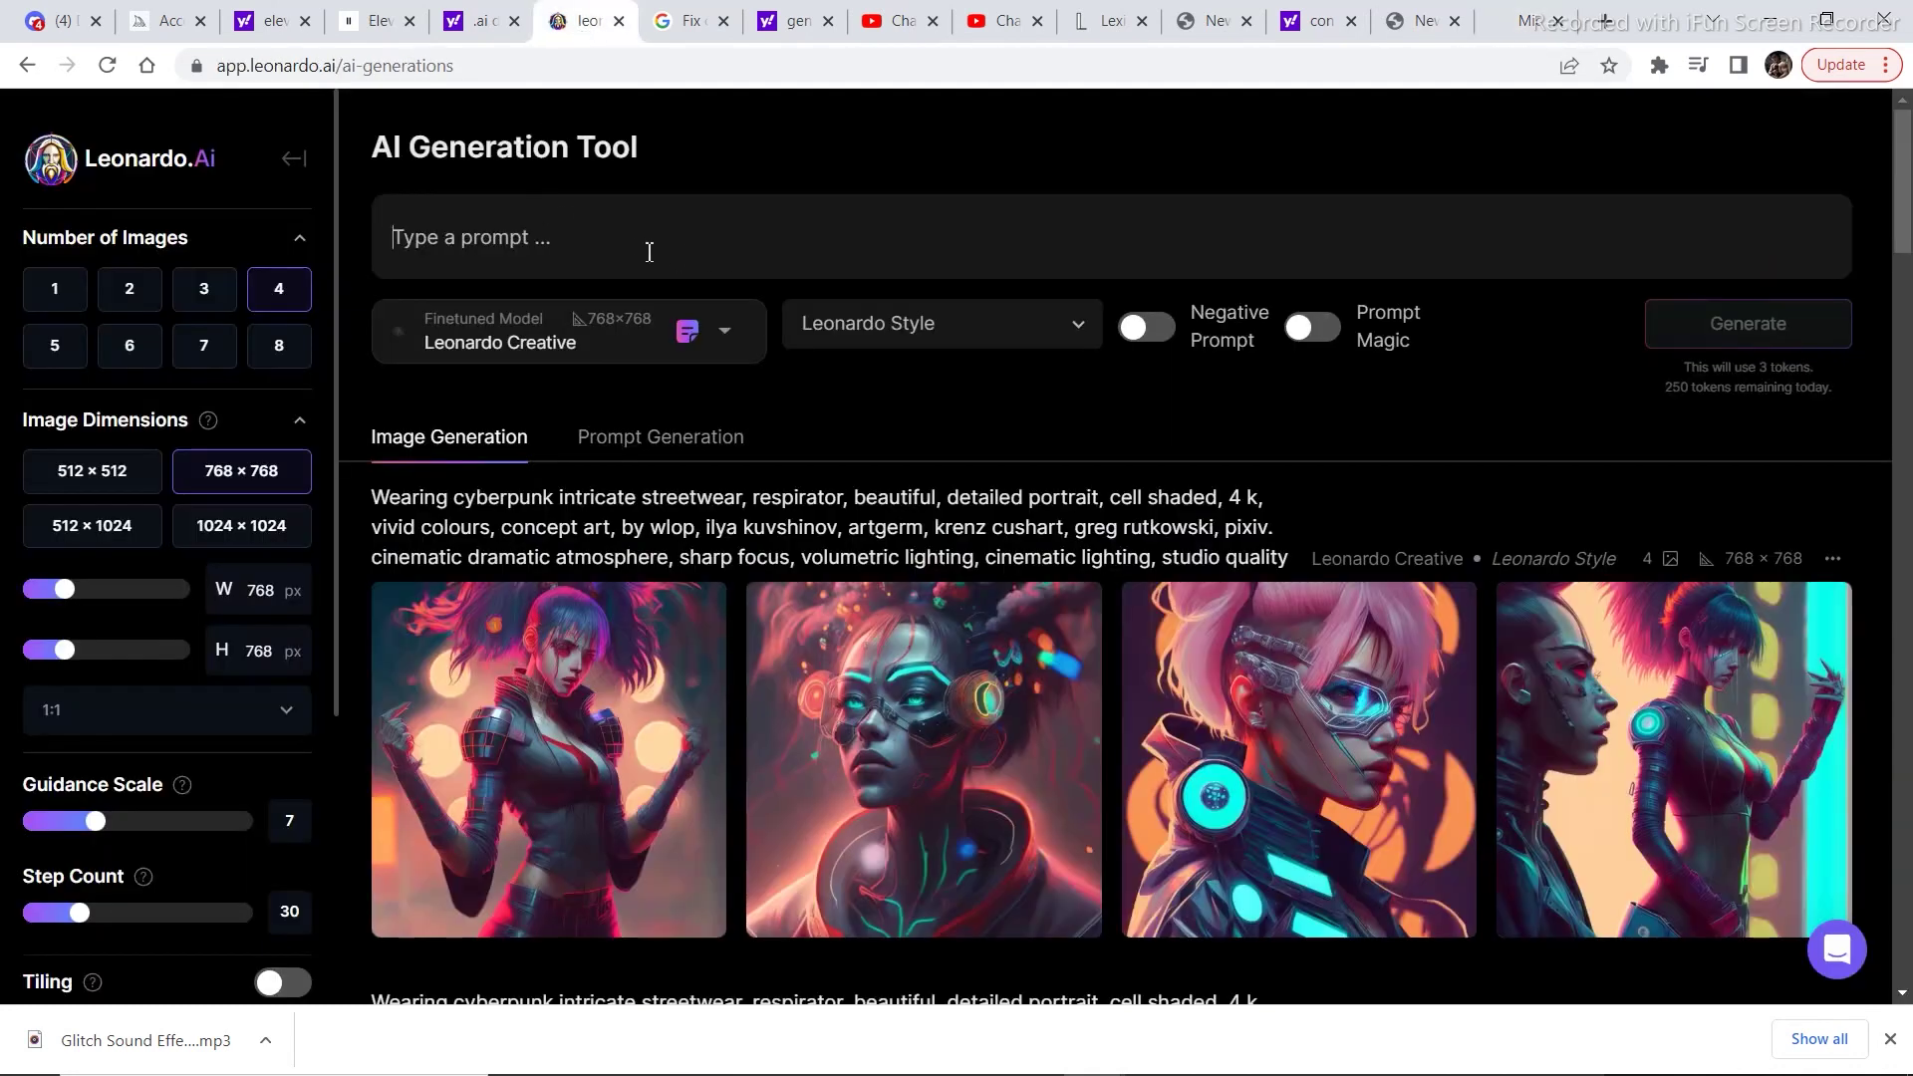
Paste the Majestic cityscape prompt and generate four images with Leonardo Creative
type("a futuristic cityscape, Majestic, Coffee House/Cafe, Gloomcore, ultra wide-angle, Motion graphics, Soft focus, Mosaic, charcoal colors, Gurokawa, Beautiful lighting, Hyperrealistic textures, intricate details, architectural visualization, Corona render, 8k")
left_click(549, 342)
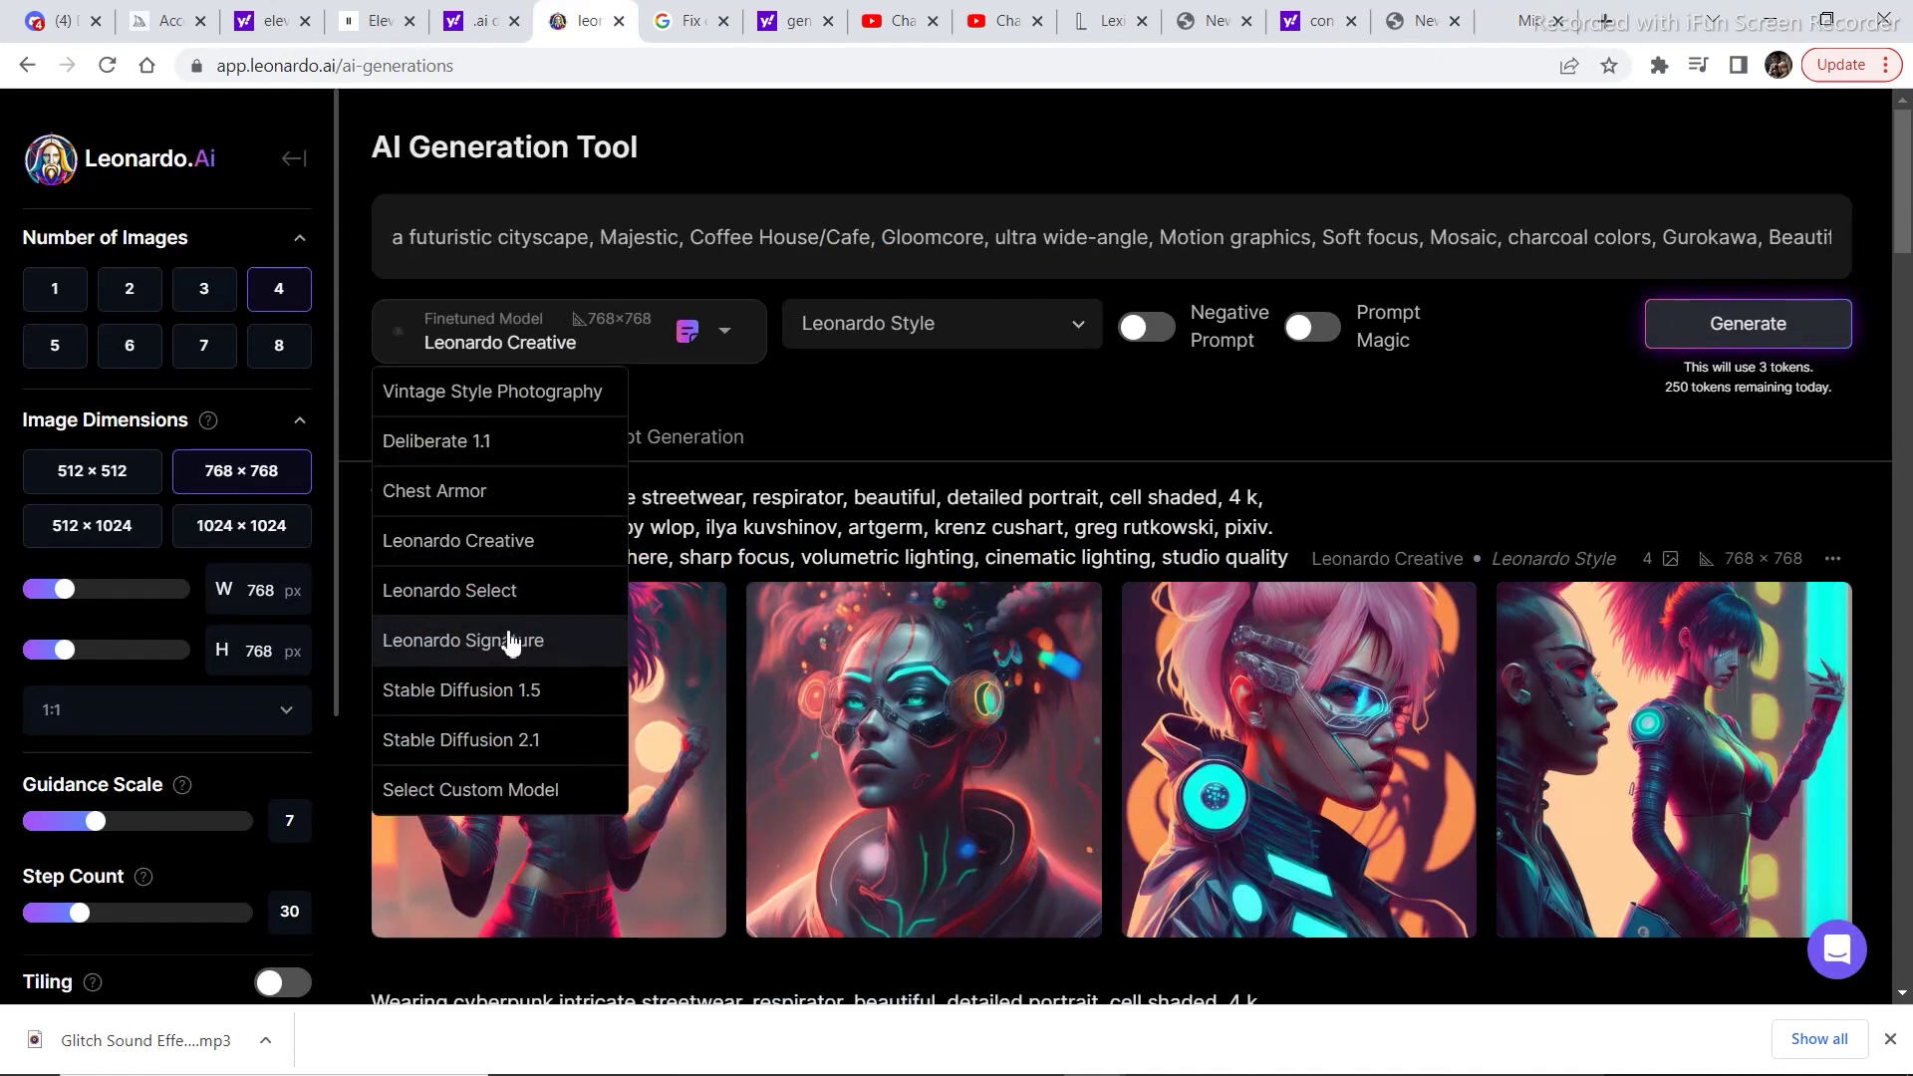
left_click(548, 541)
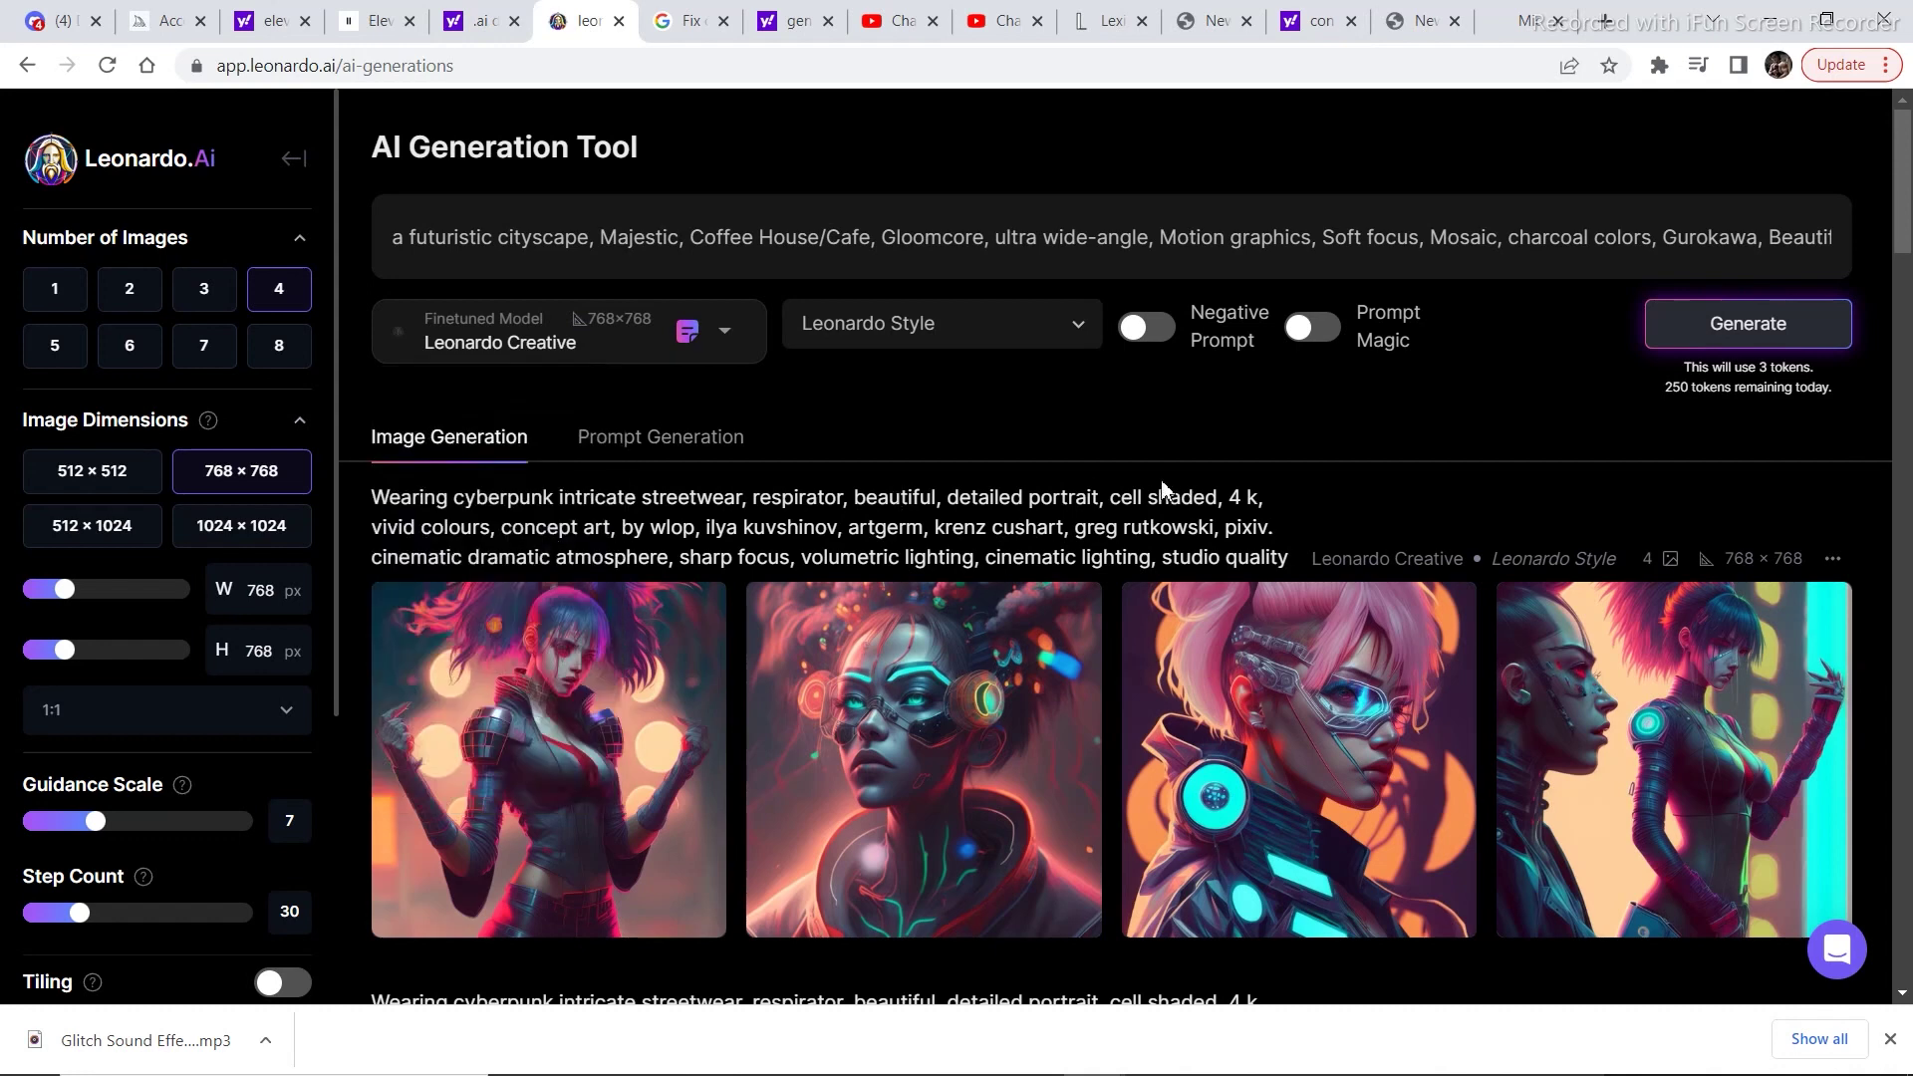
left_click(1776, 336)
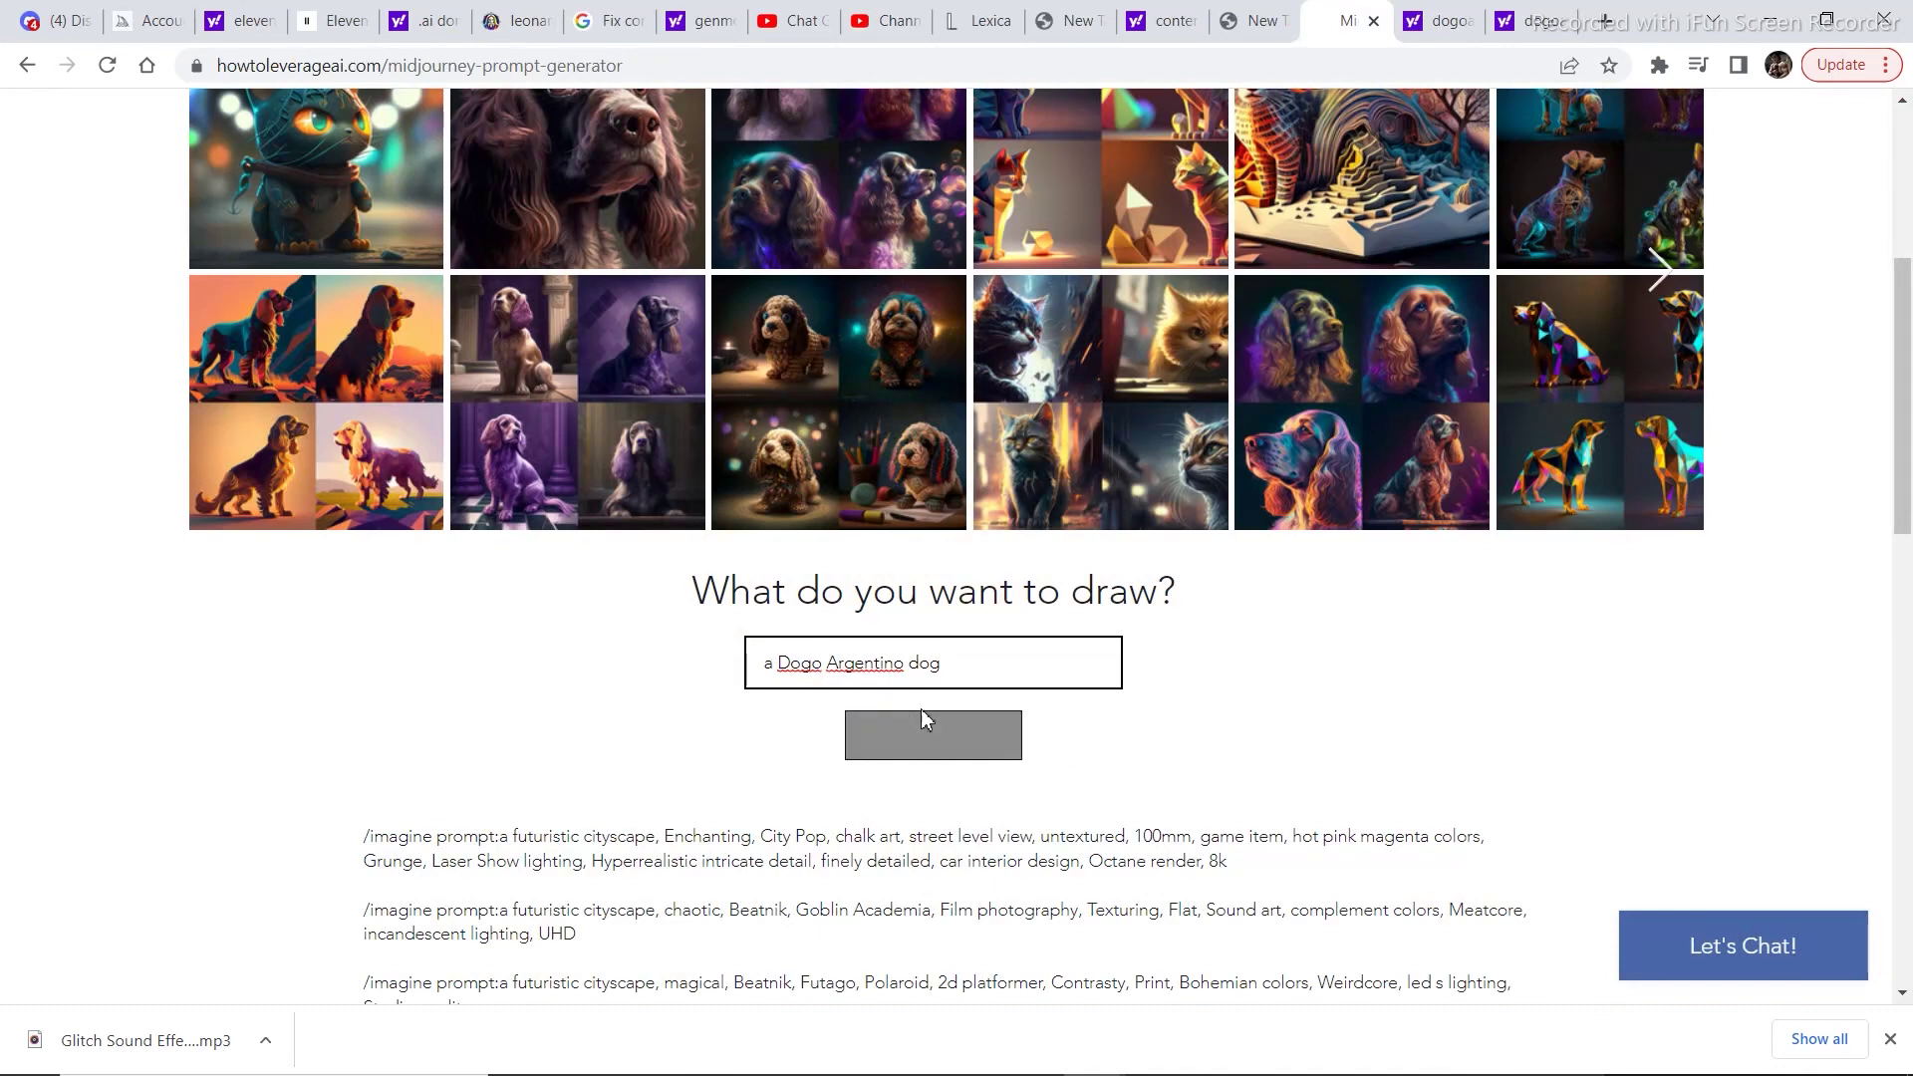
Generate 'a Dogo Argentino dog' style prompts and highlight the scary Arts and Crafts prompt
left_click(927, 735)
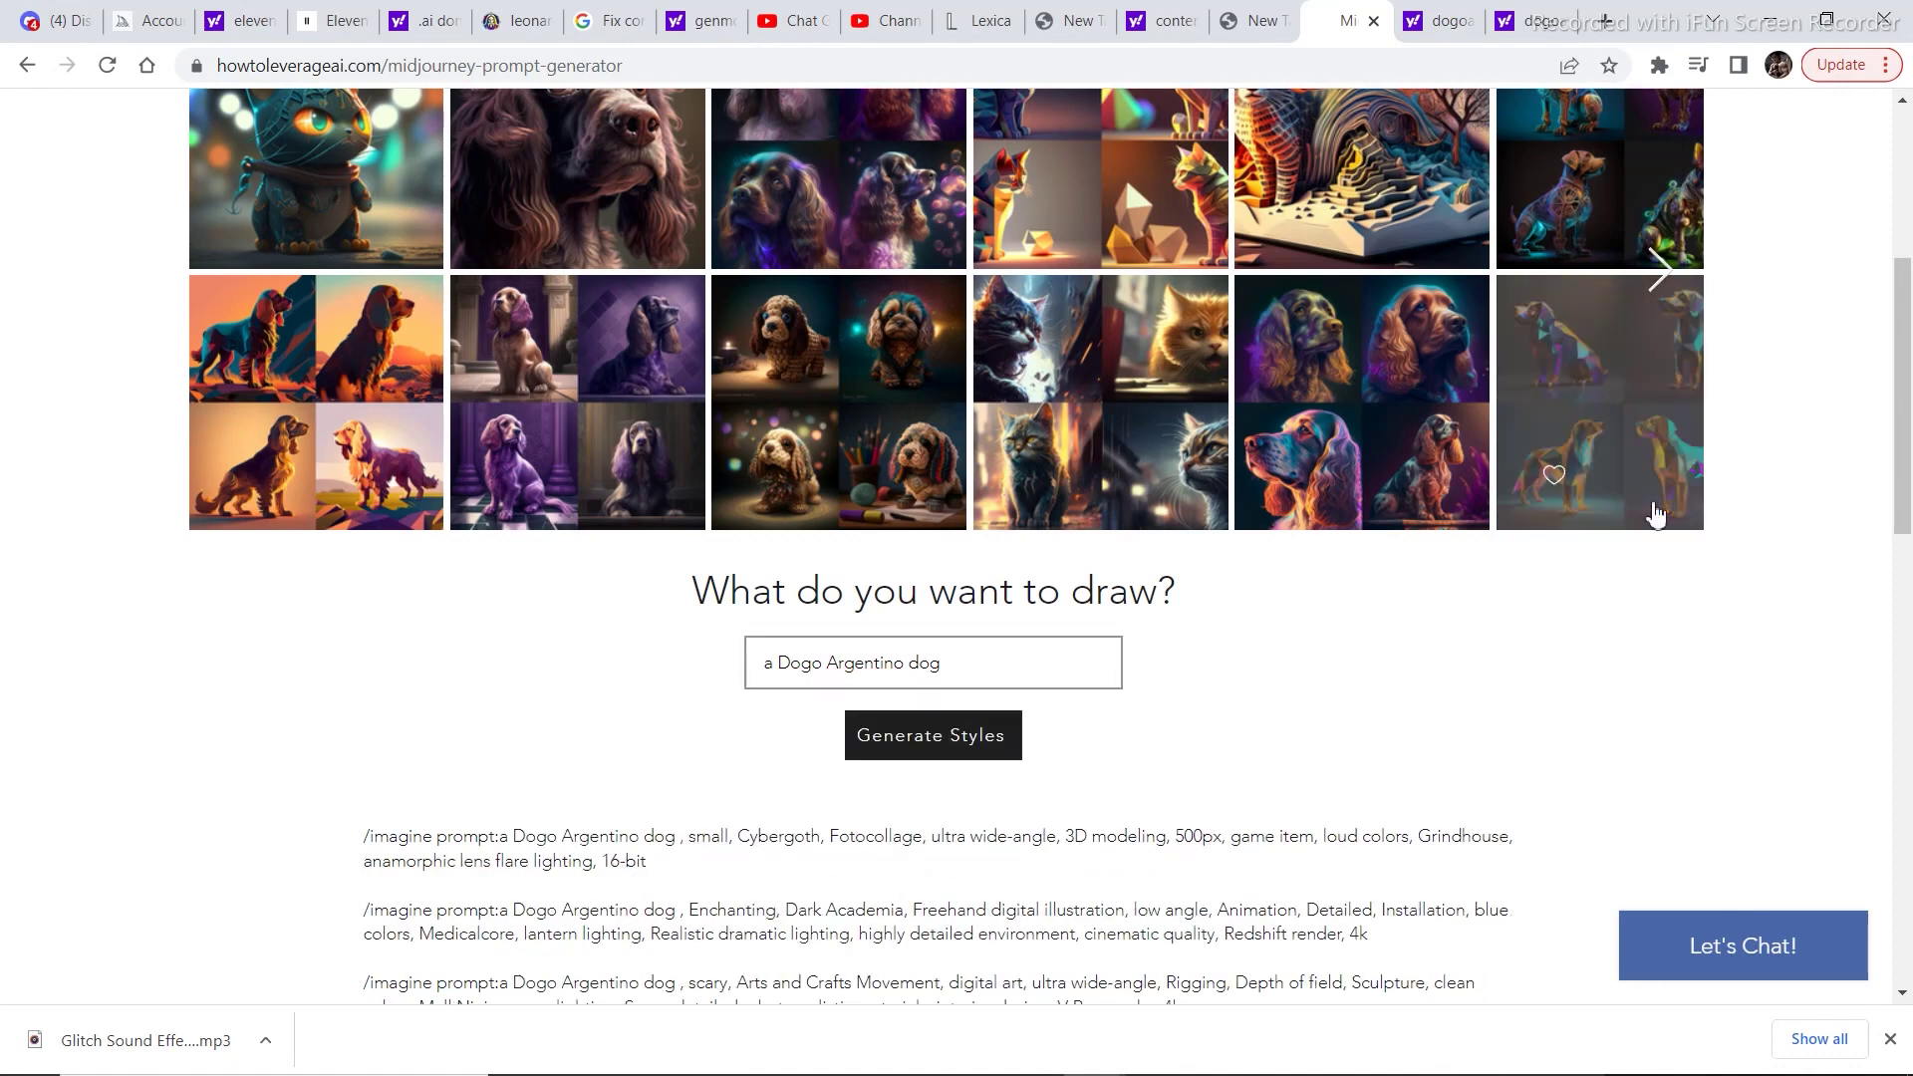
scroll(1910, 565, "down", 4)
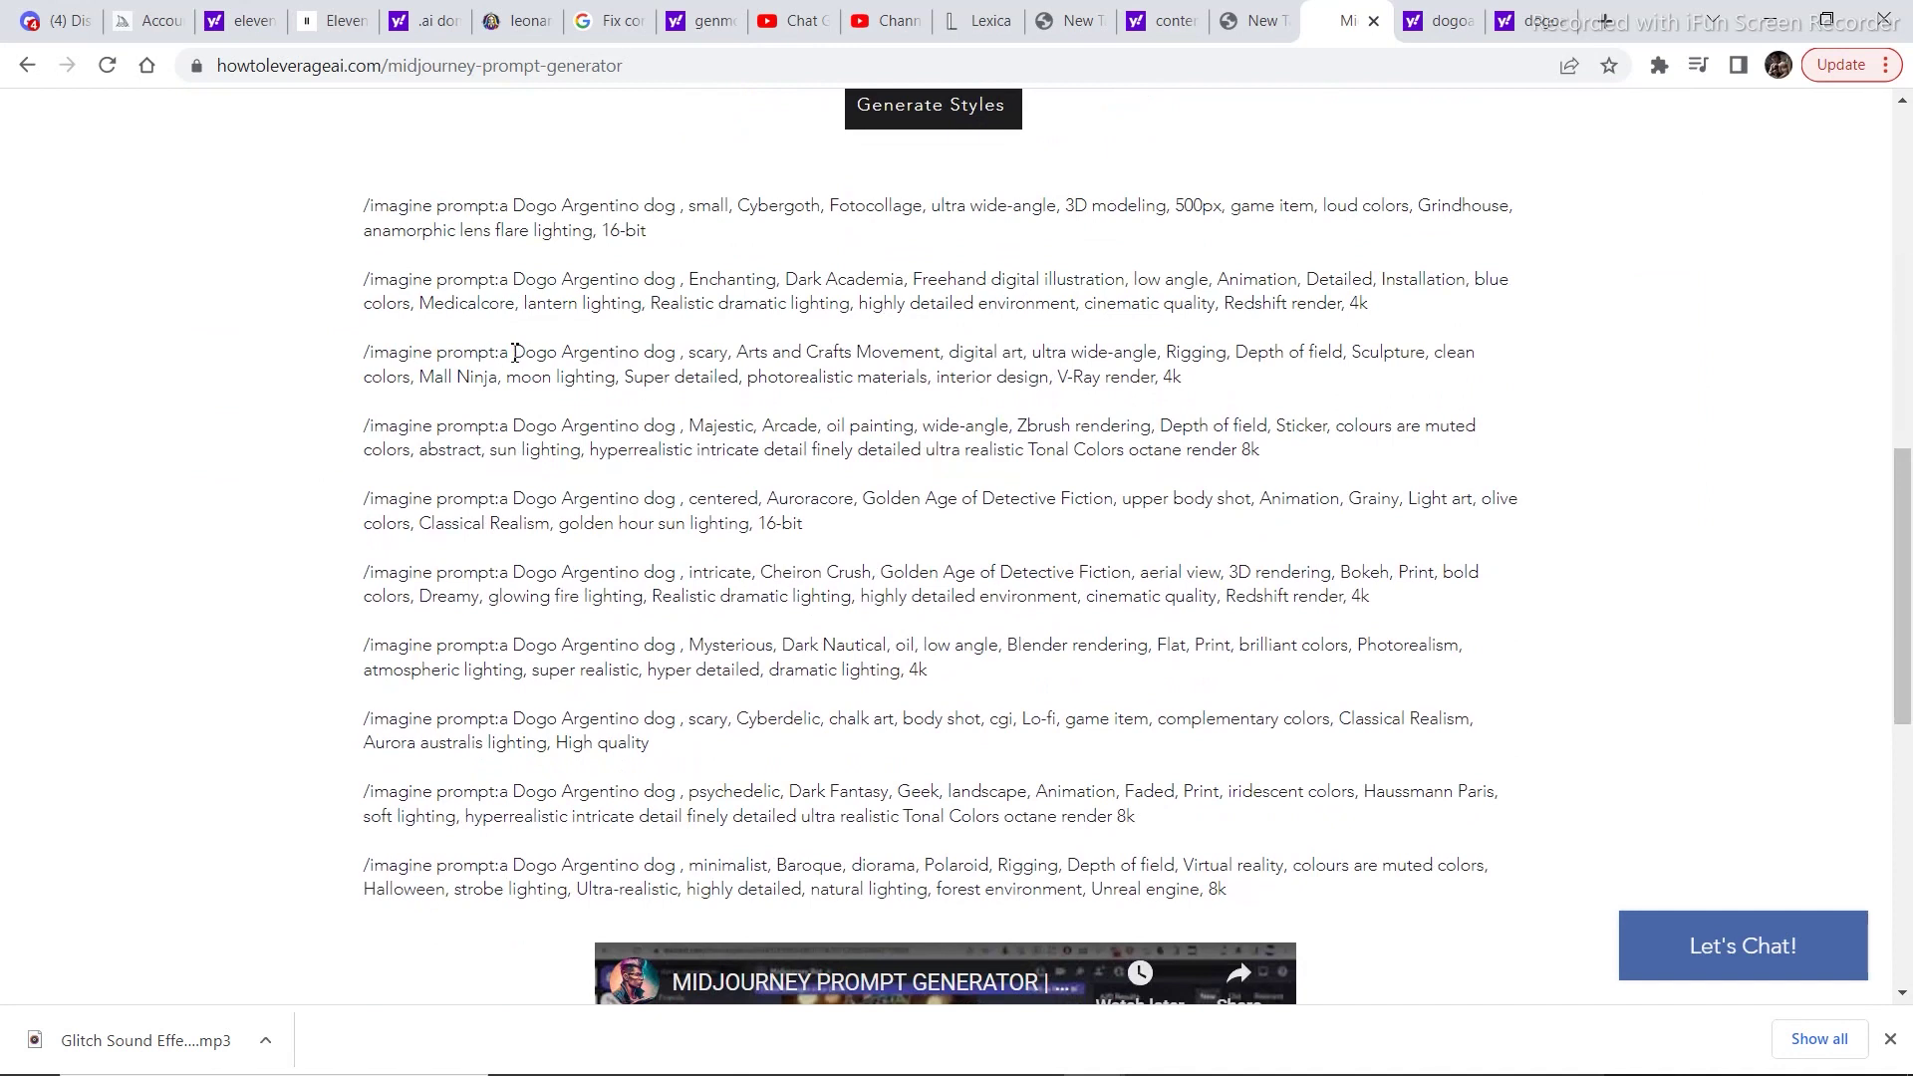
mouse_move(513, 354)
left_mouse_down()
mouse_move(888, 415)
mouse_move(1182, 420)
left_mouse_up()
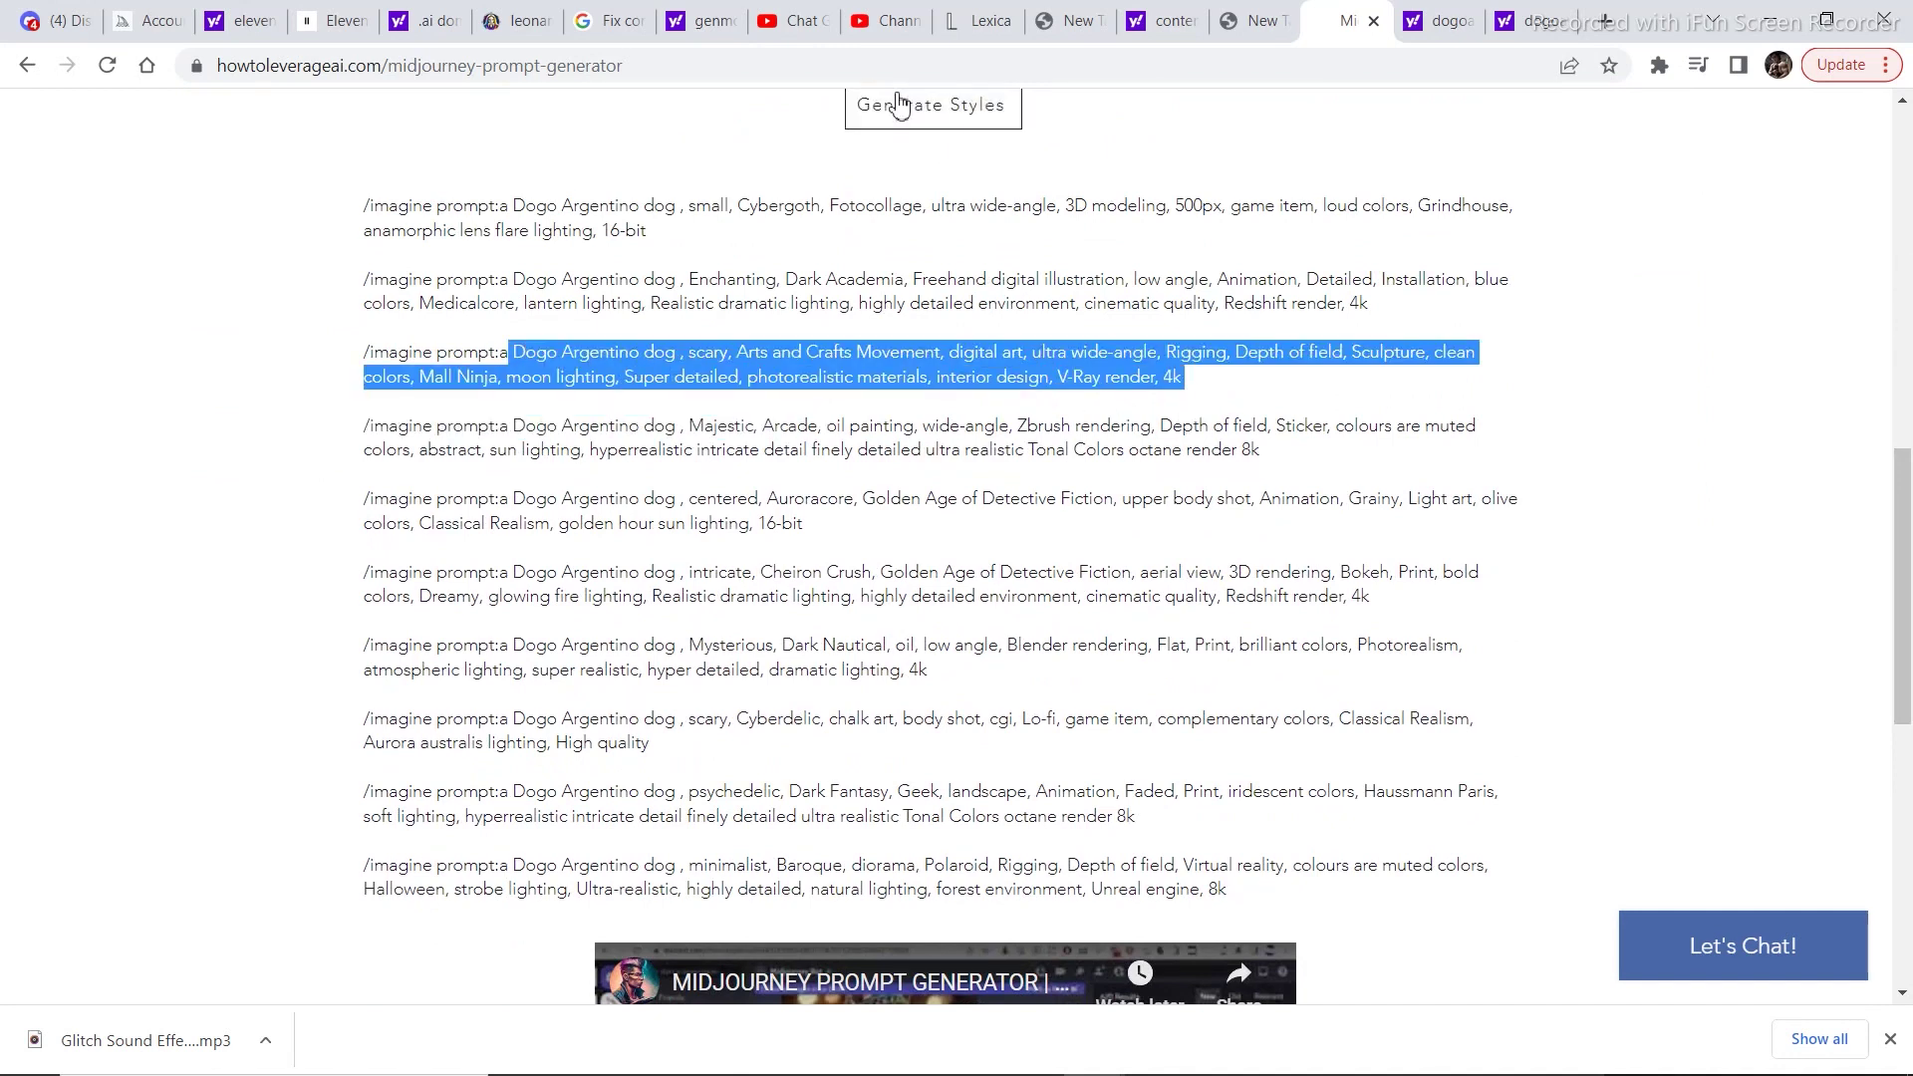
left_click(524, 20)
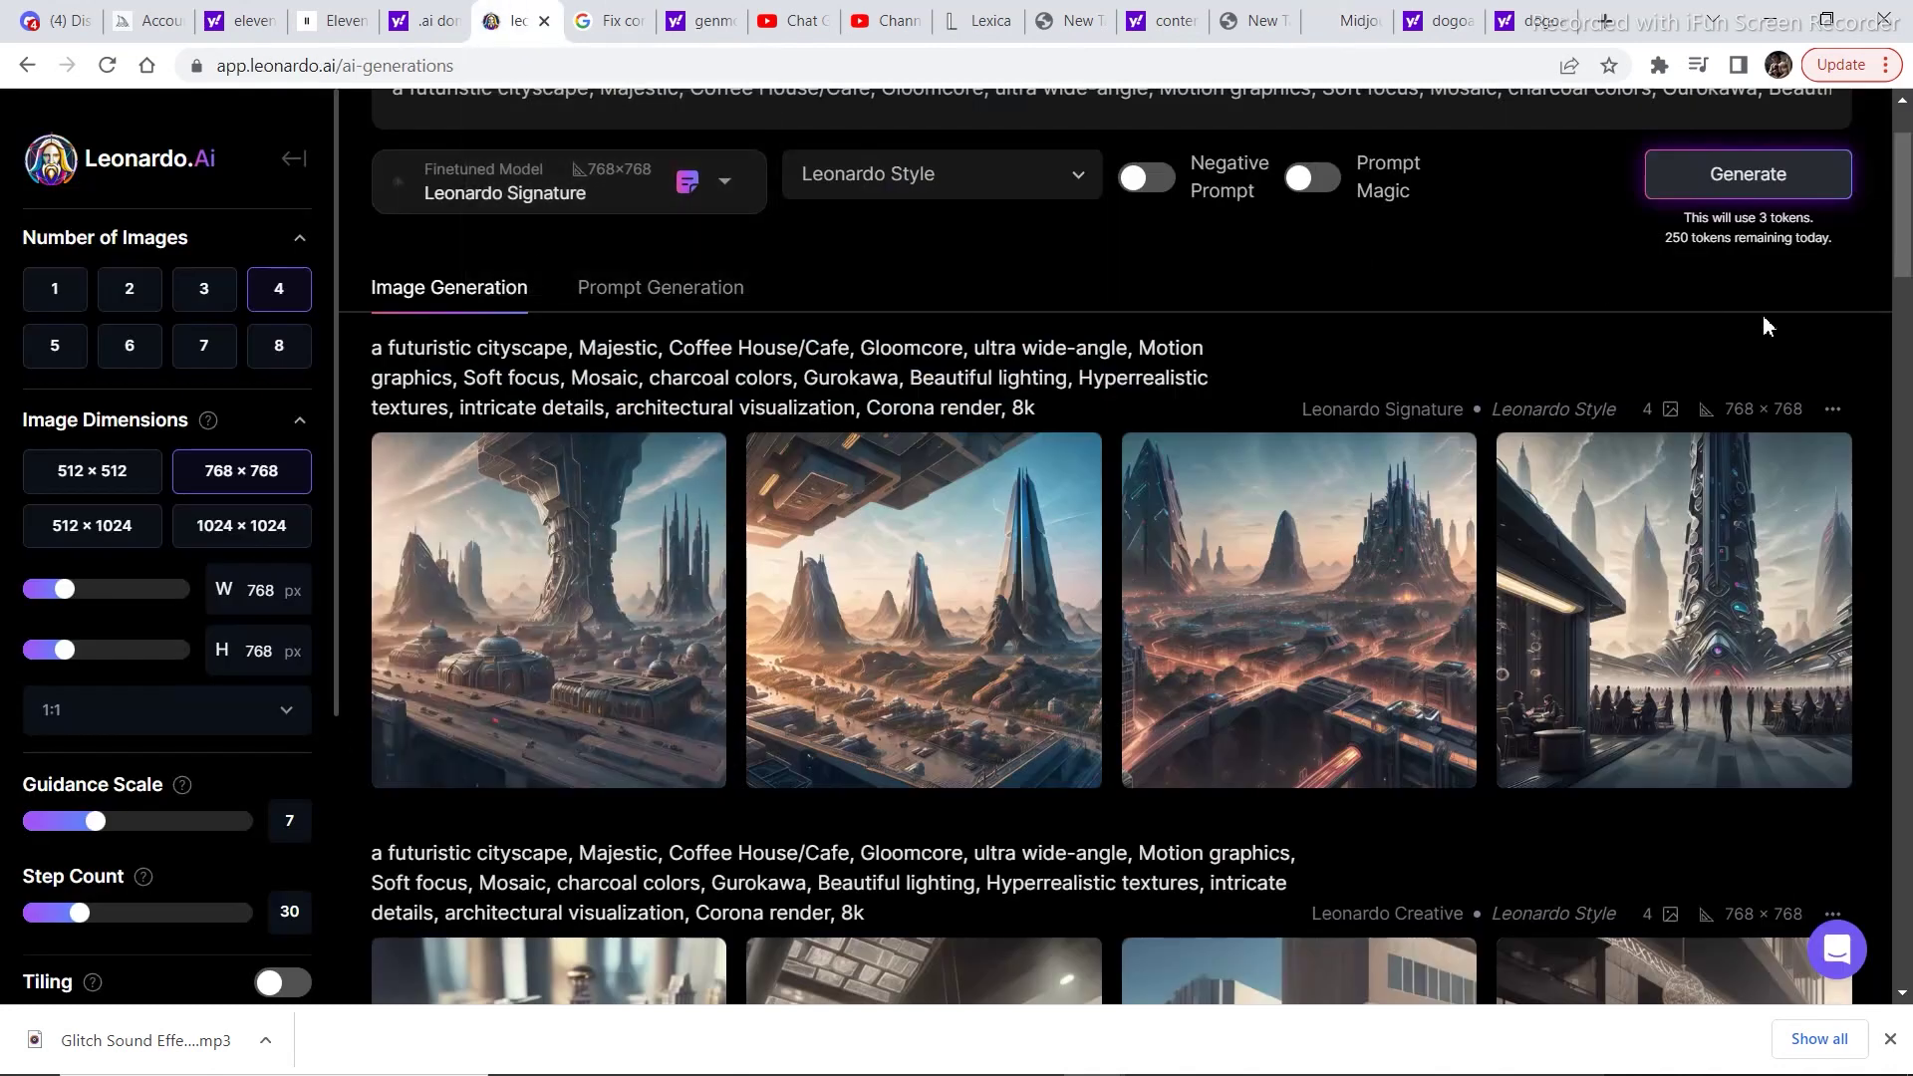
scroll(1720, 269, "up", 1)
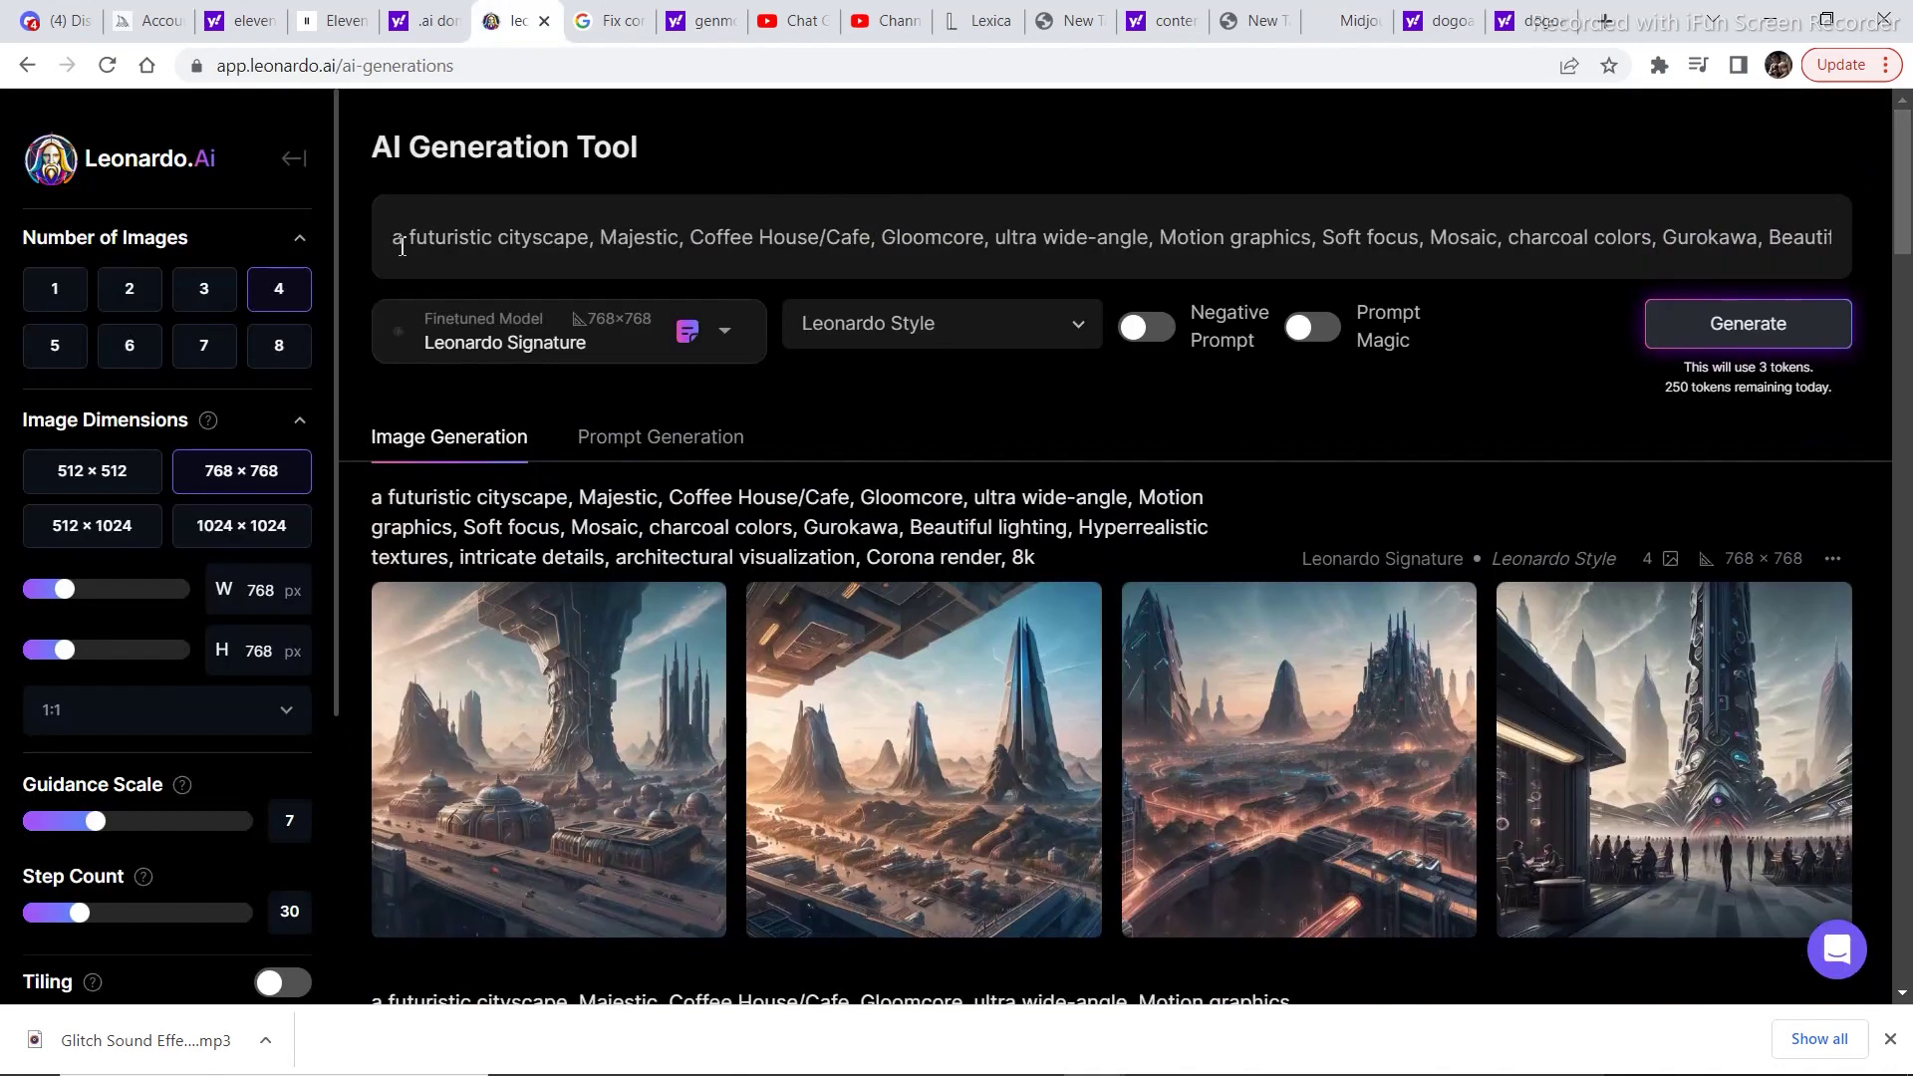
Generate images from the scary Arts and Crafts dog prompt, then highlight the Cyberdelic chalk-art prompt
mouse_move(397, 239)
left_mouse_down()
mouse_move(1026, 239)
mouse_move(1911, 293)
left_mouse_up()
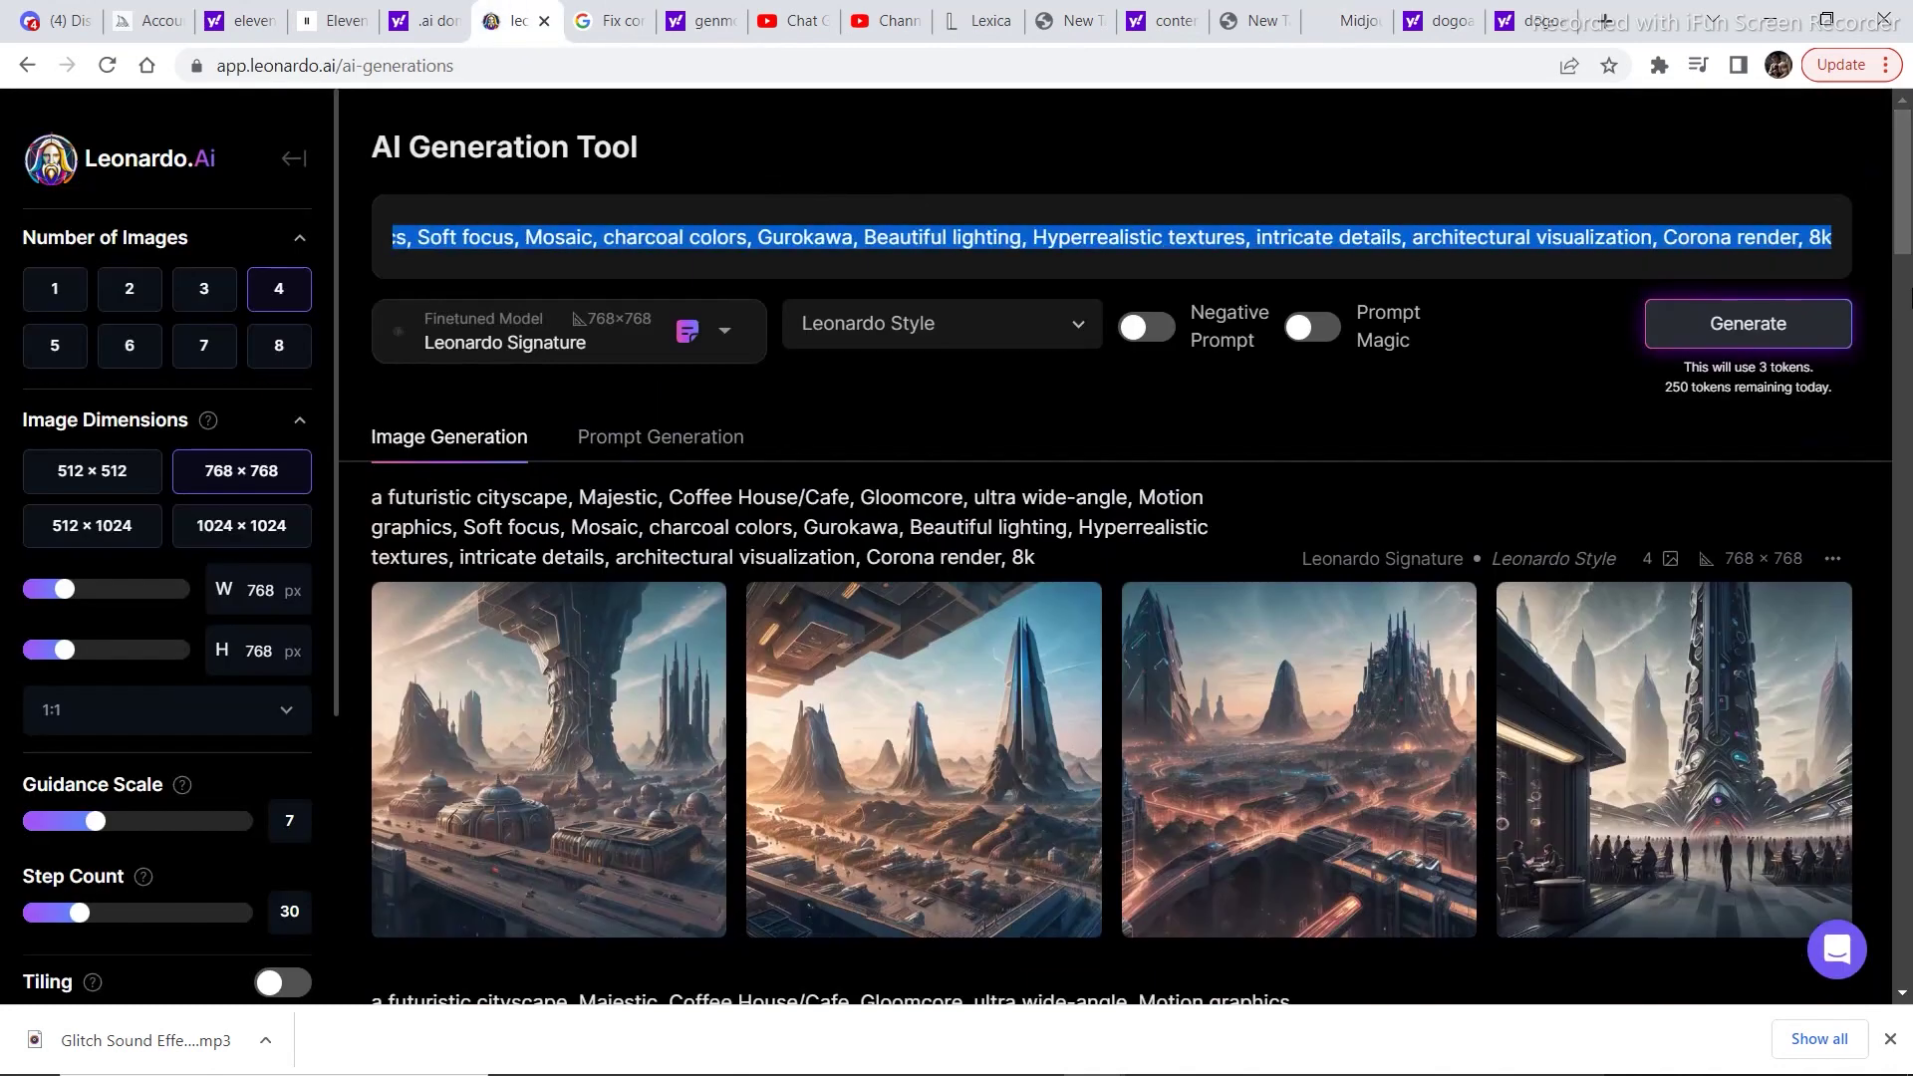
key("BackSpace")
key("ctrl+v")
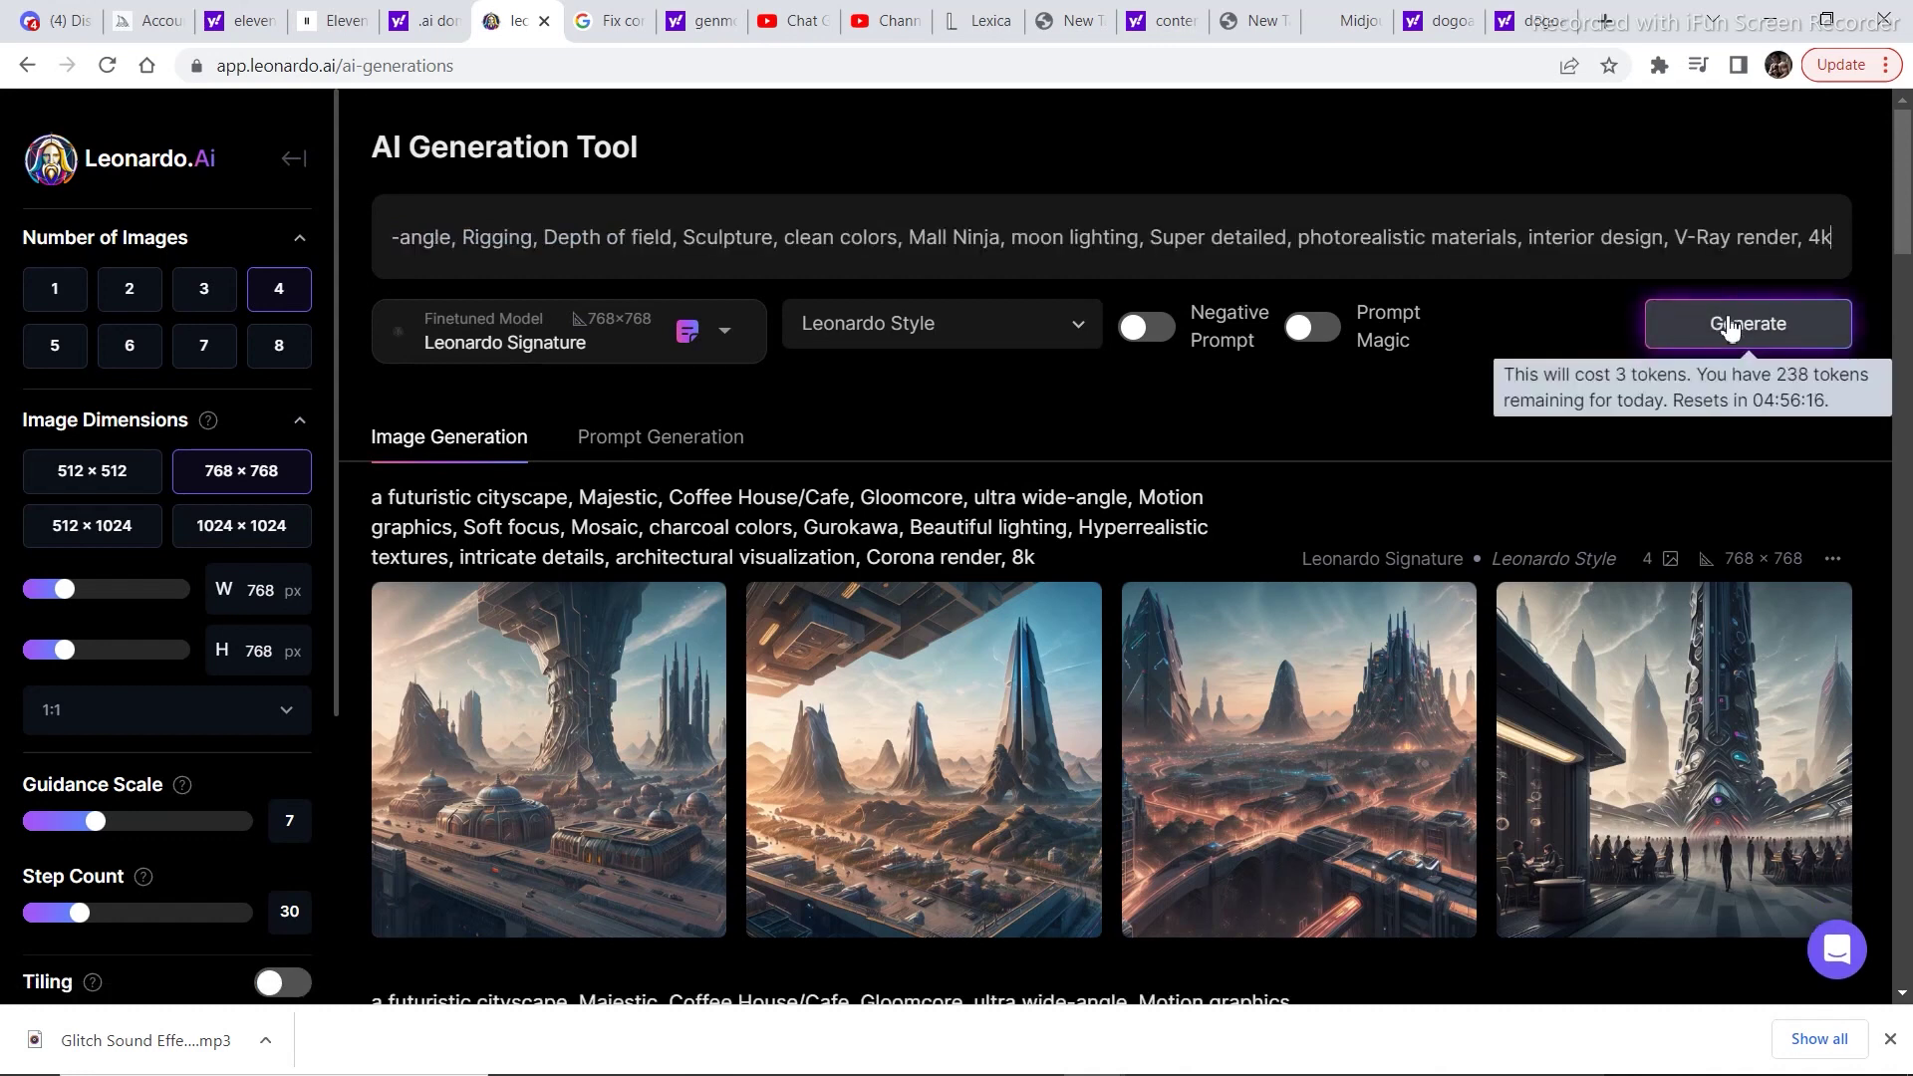
left_click(1730, 326)
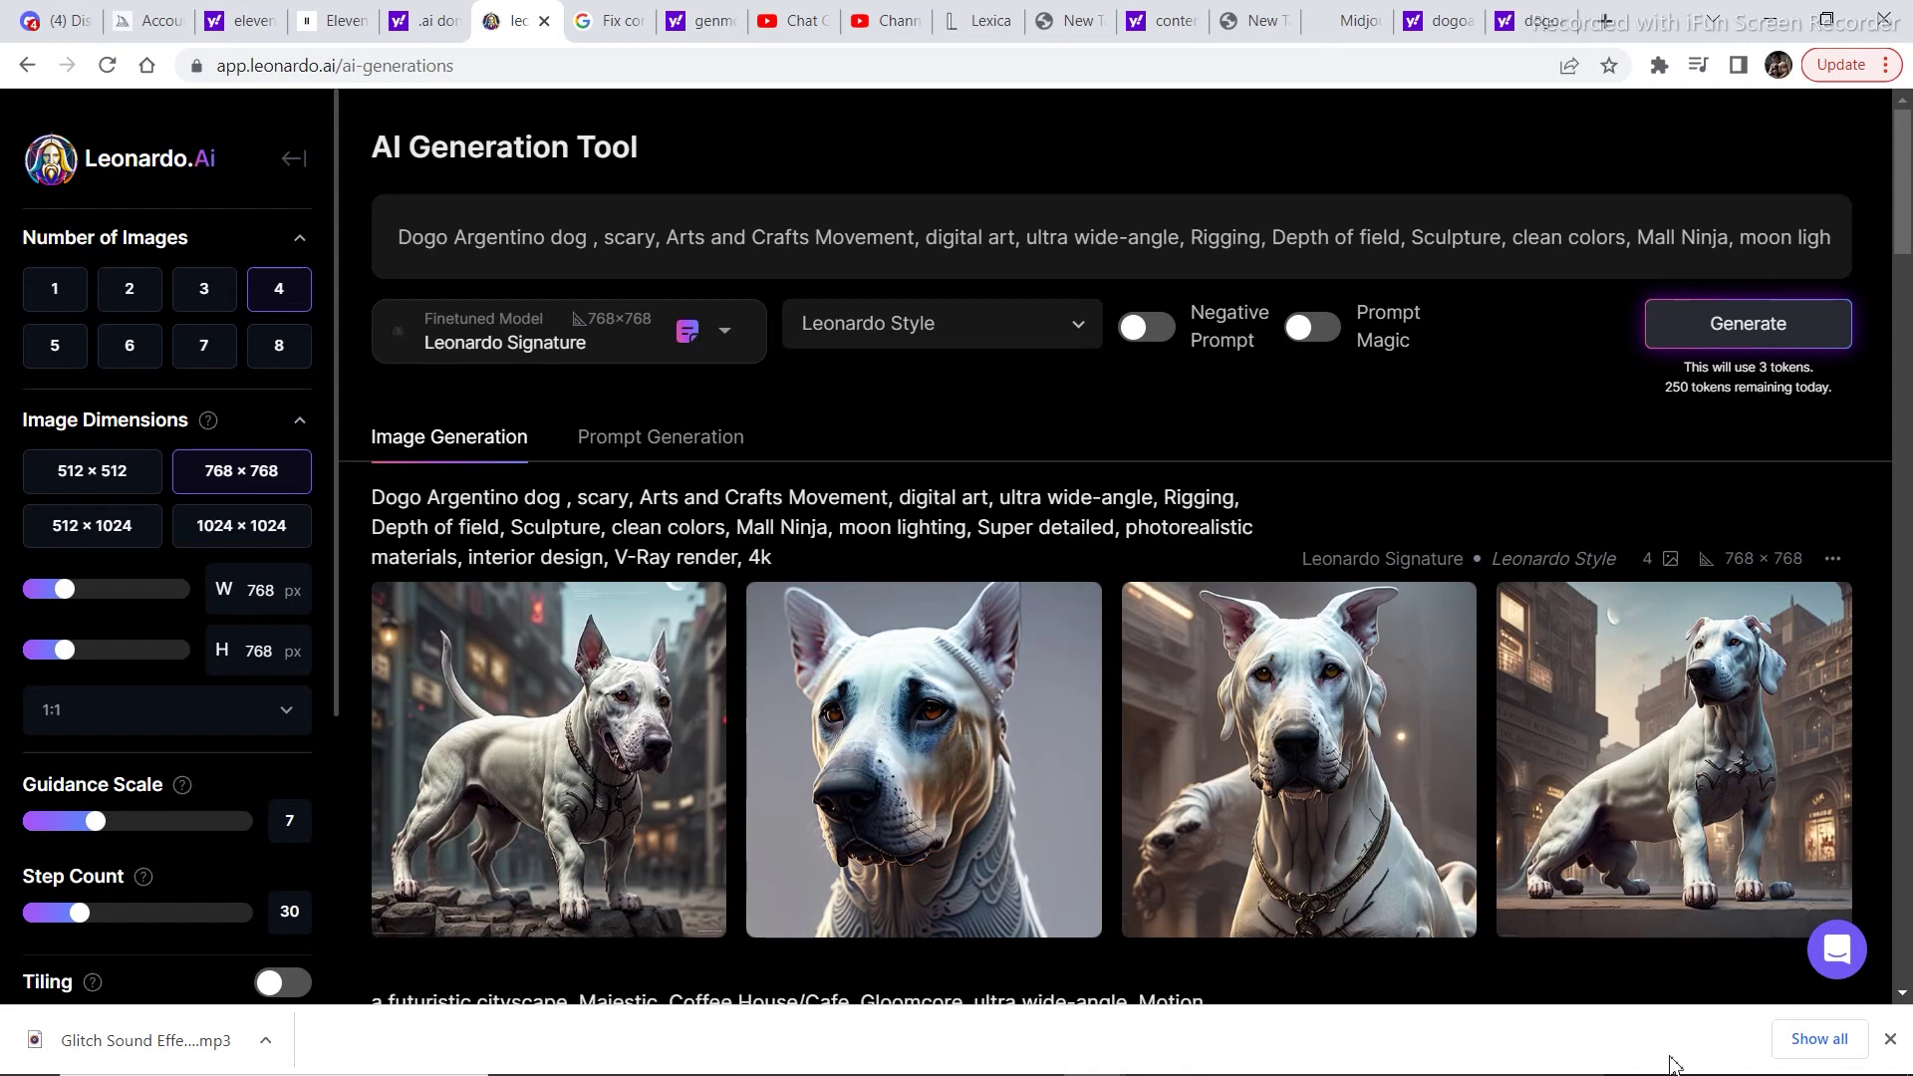
left_click(1358, 21)
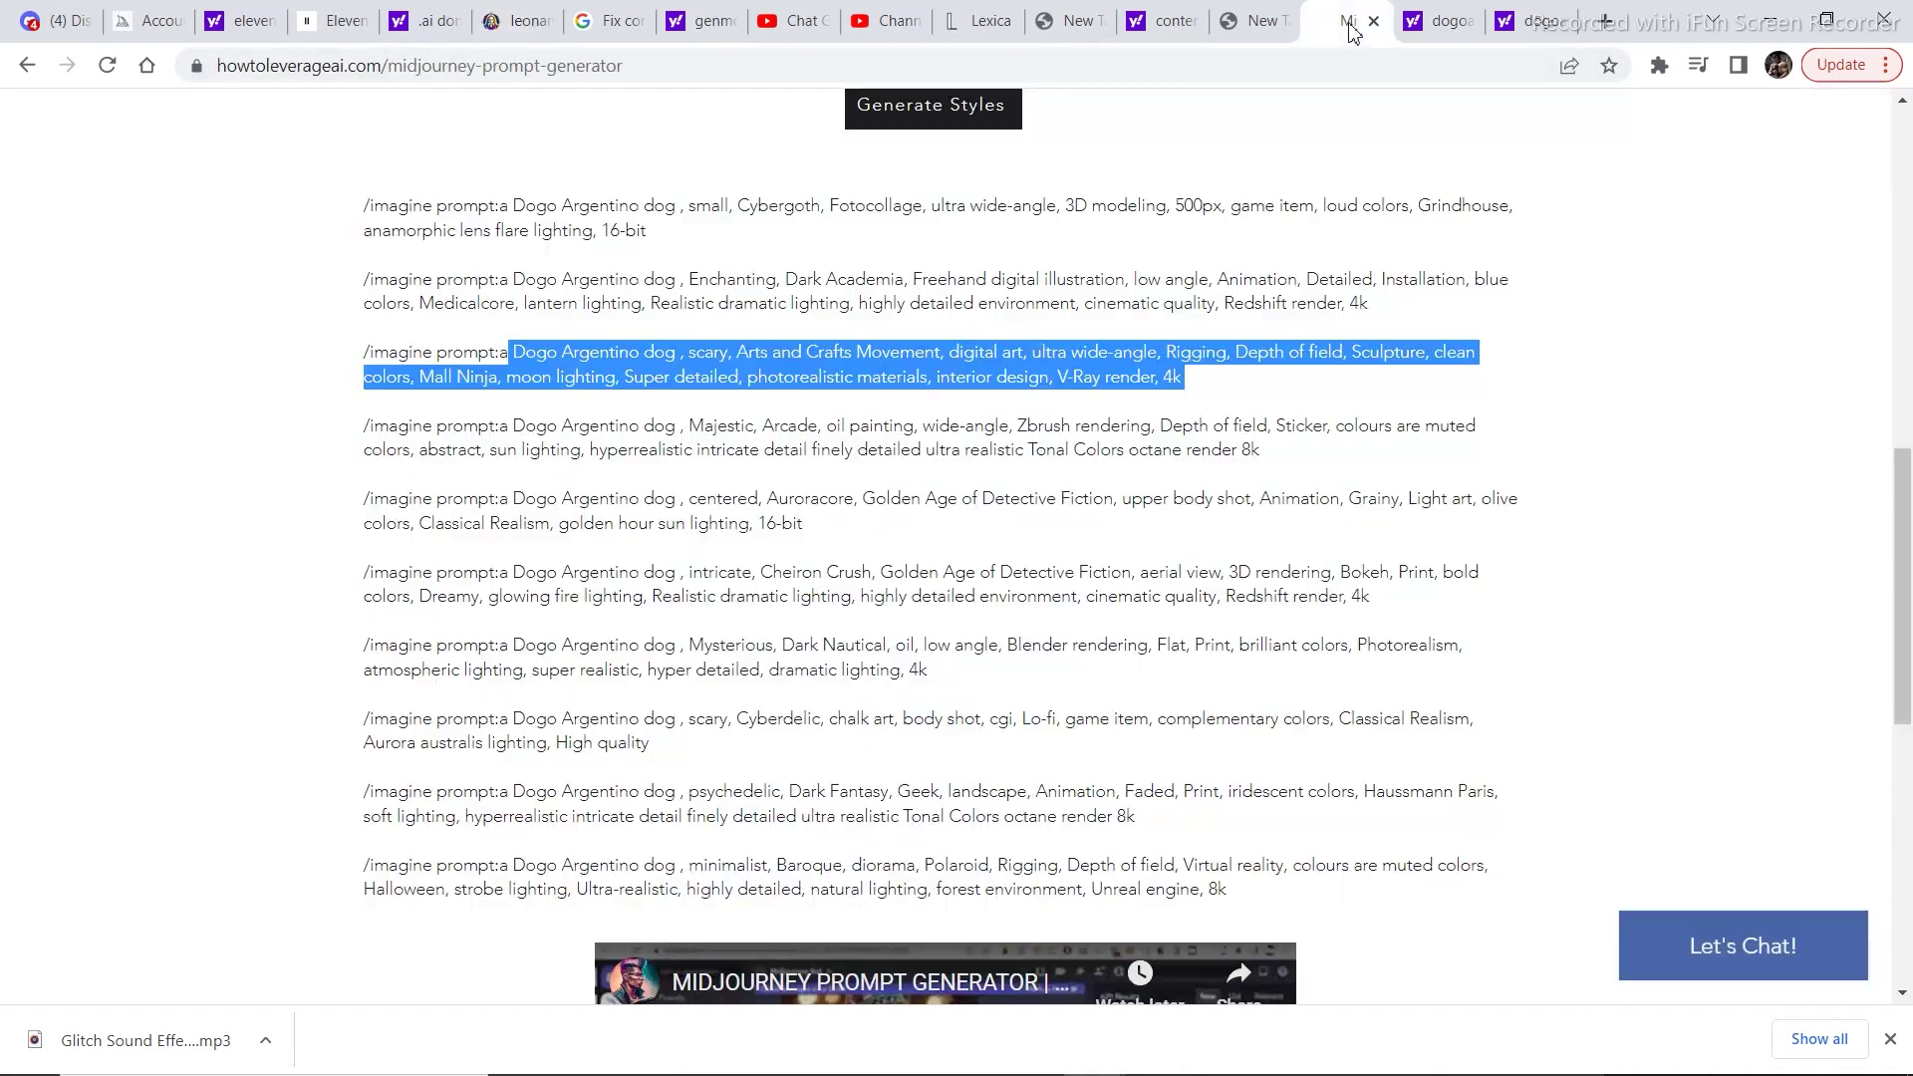
left_click_drag(512, 719, 1082, 755)
key("ctrl+c")
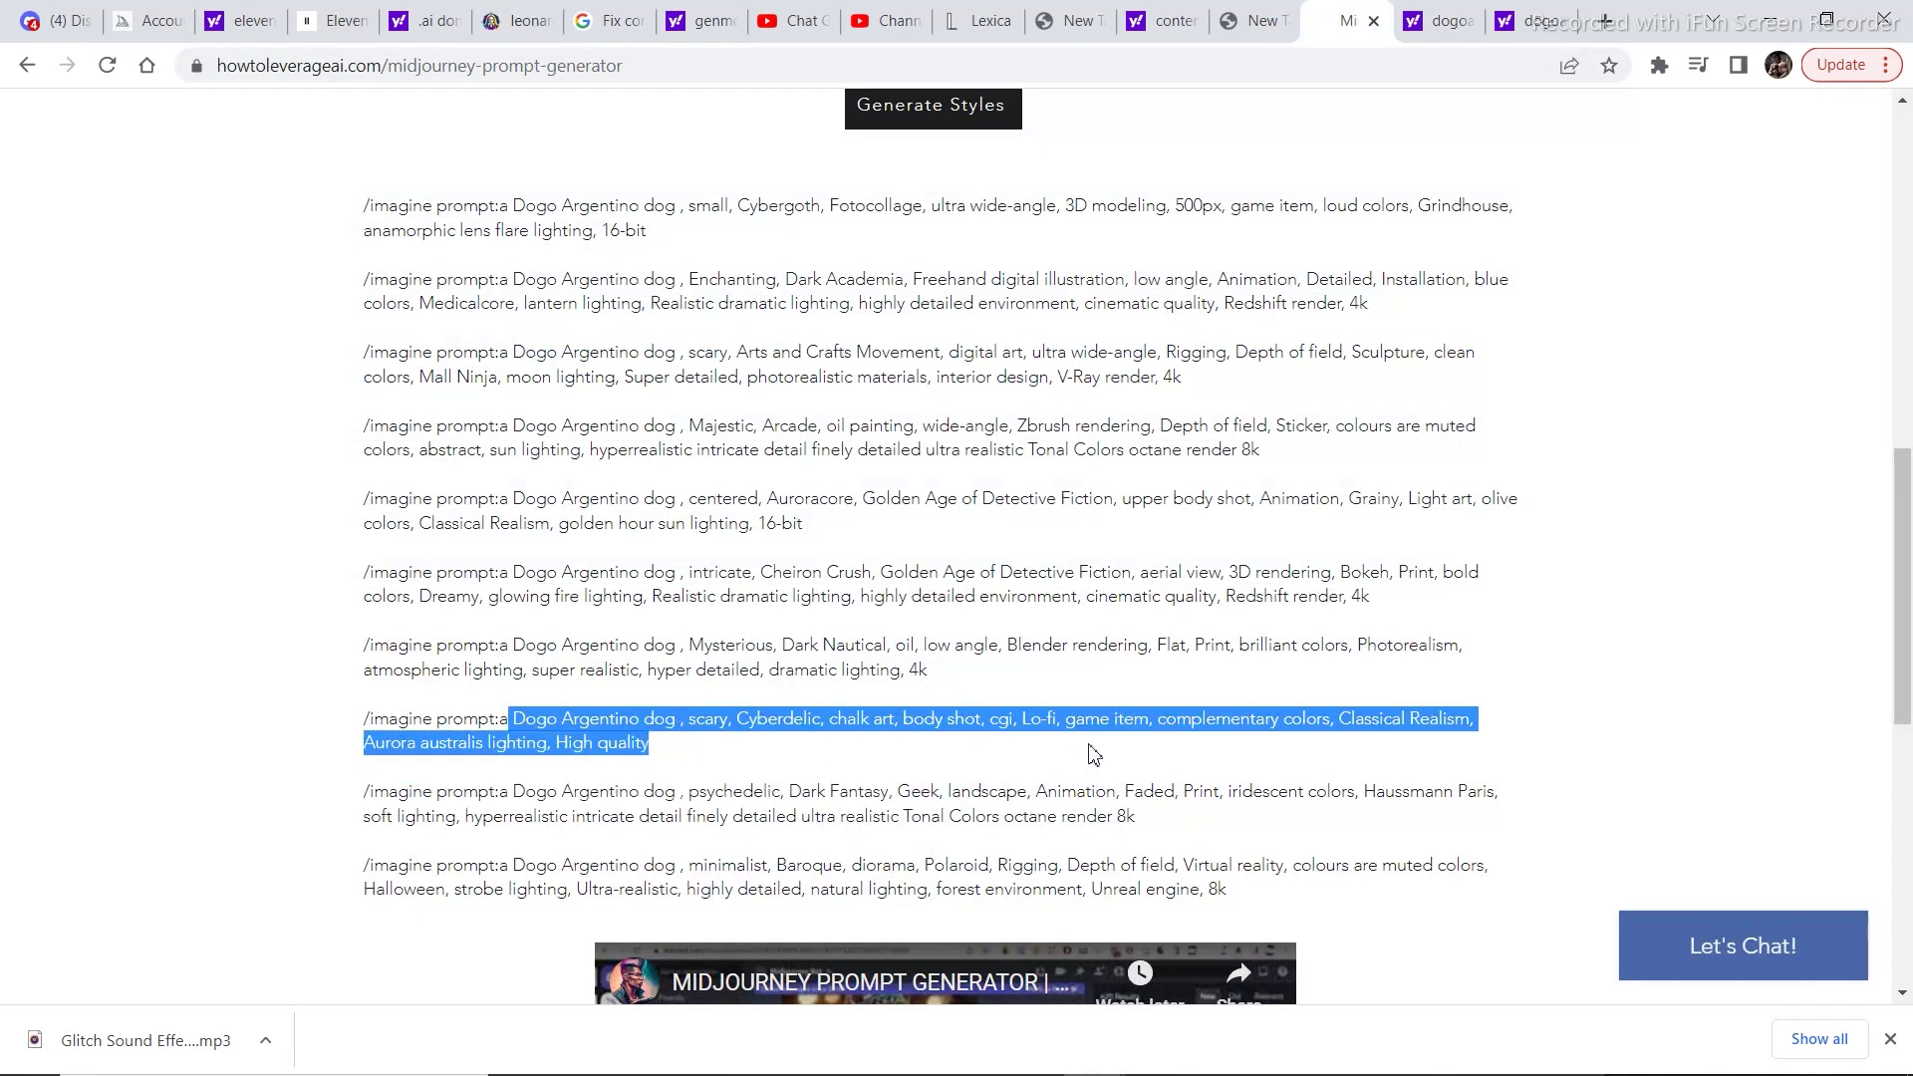
Replace the prompt with the Cyberdelic chalk-art dog prompt and generate a new image set
left_click(515, 18)
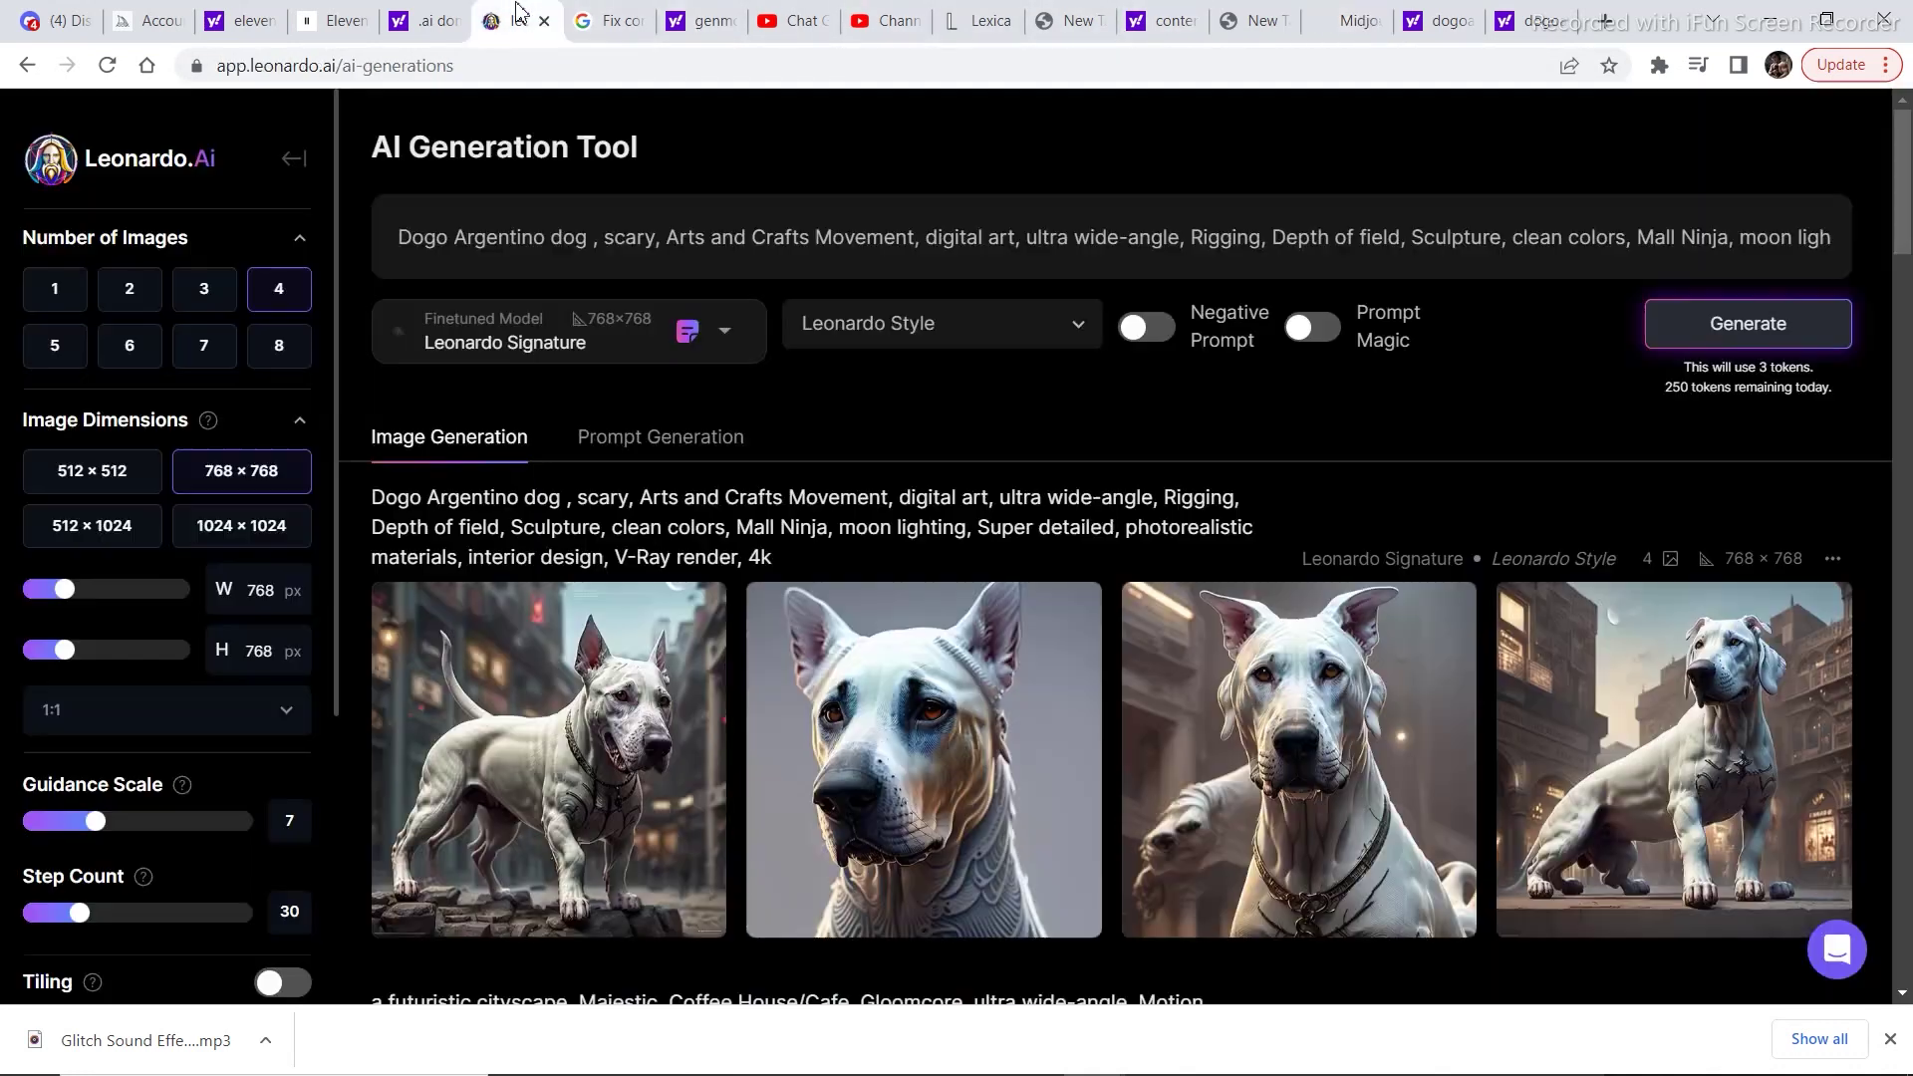
left_click_drag(400, 239, 1865, 259)
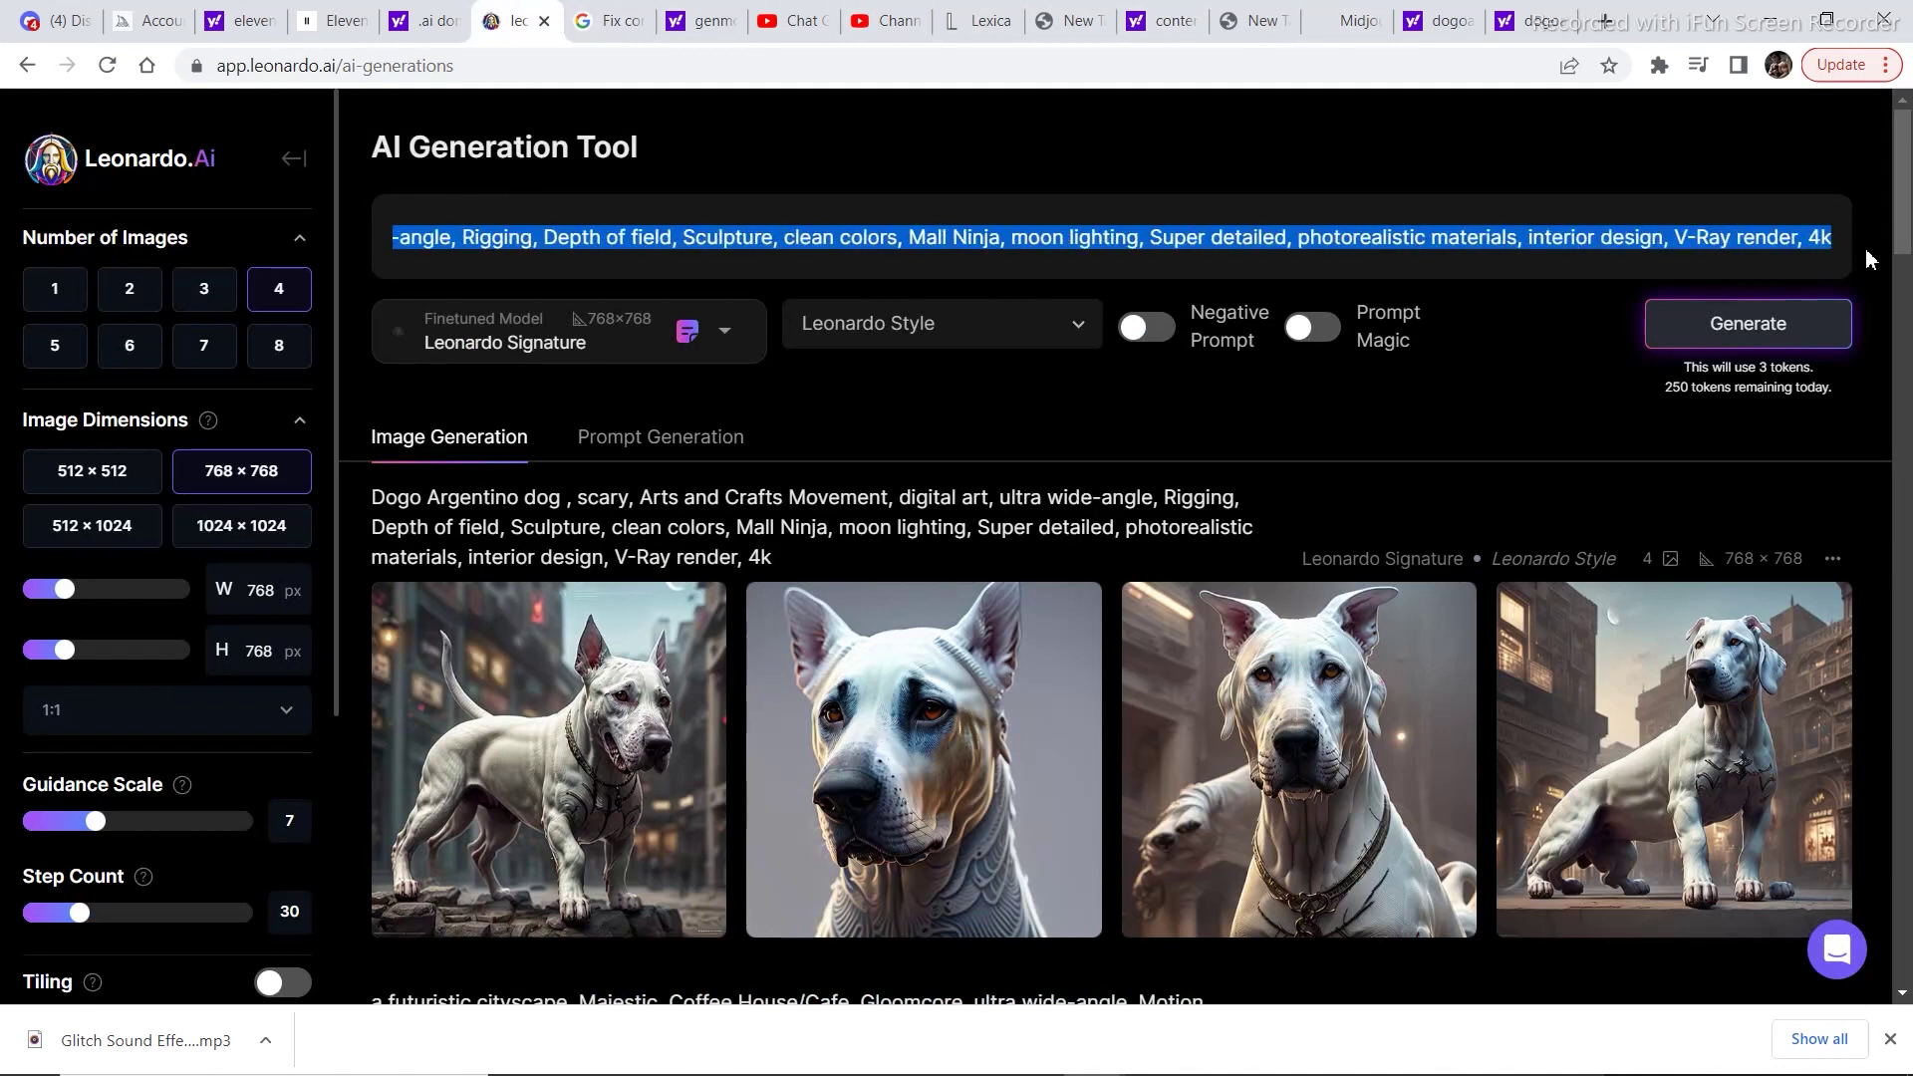
key("BackSpace")
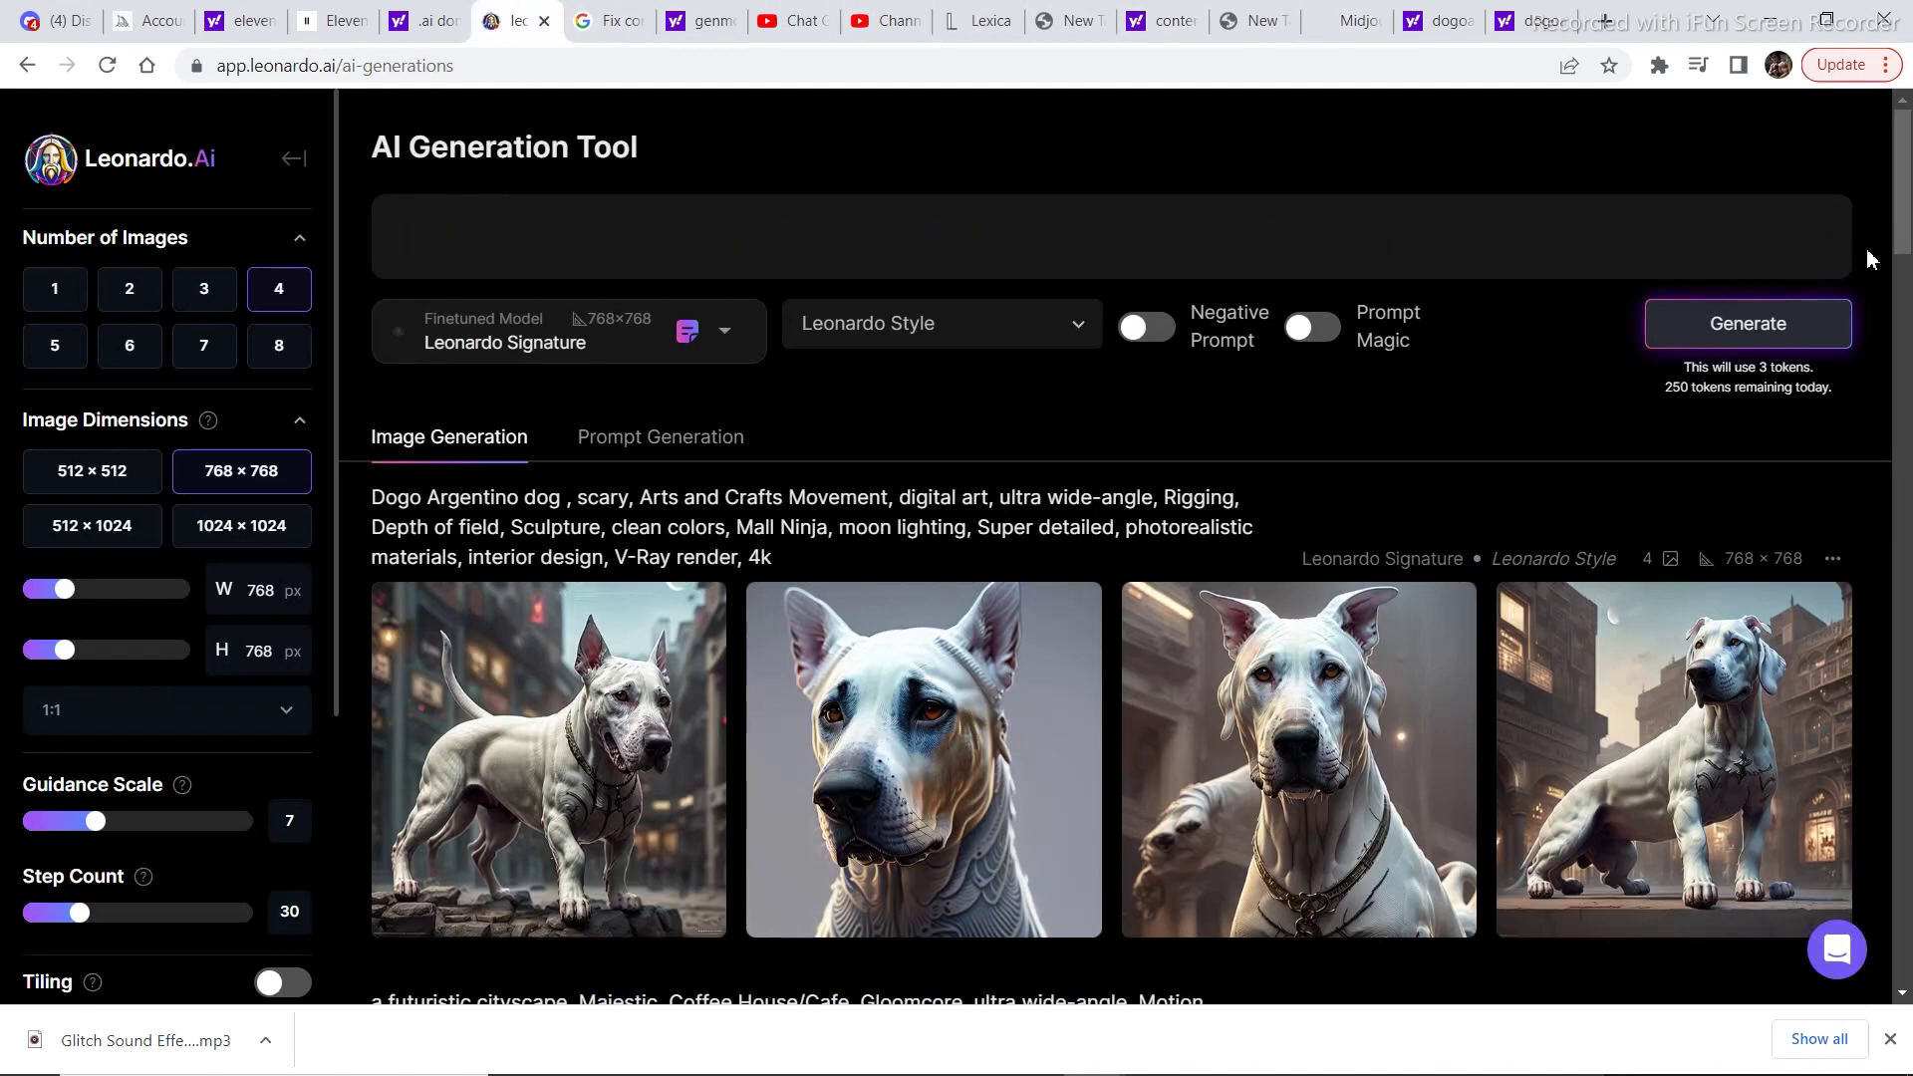
key("ctrl+v")
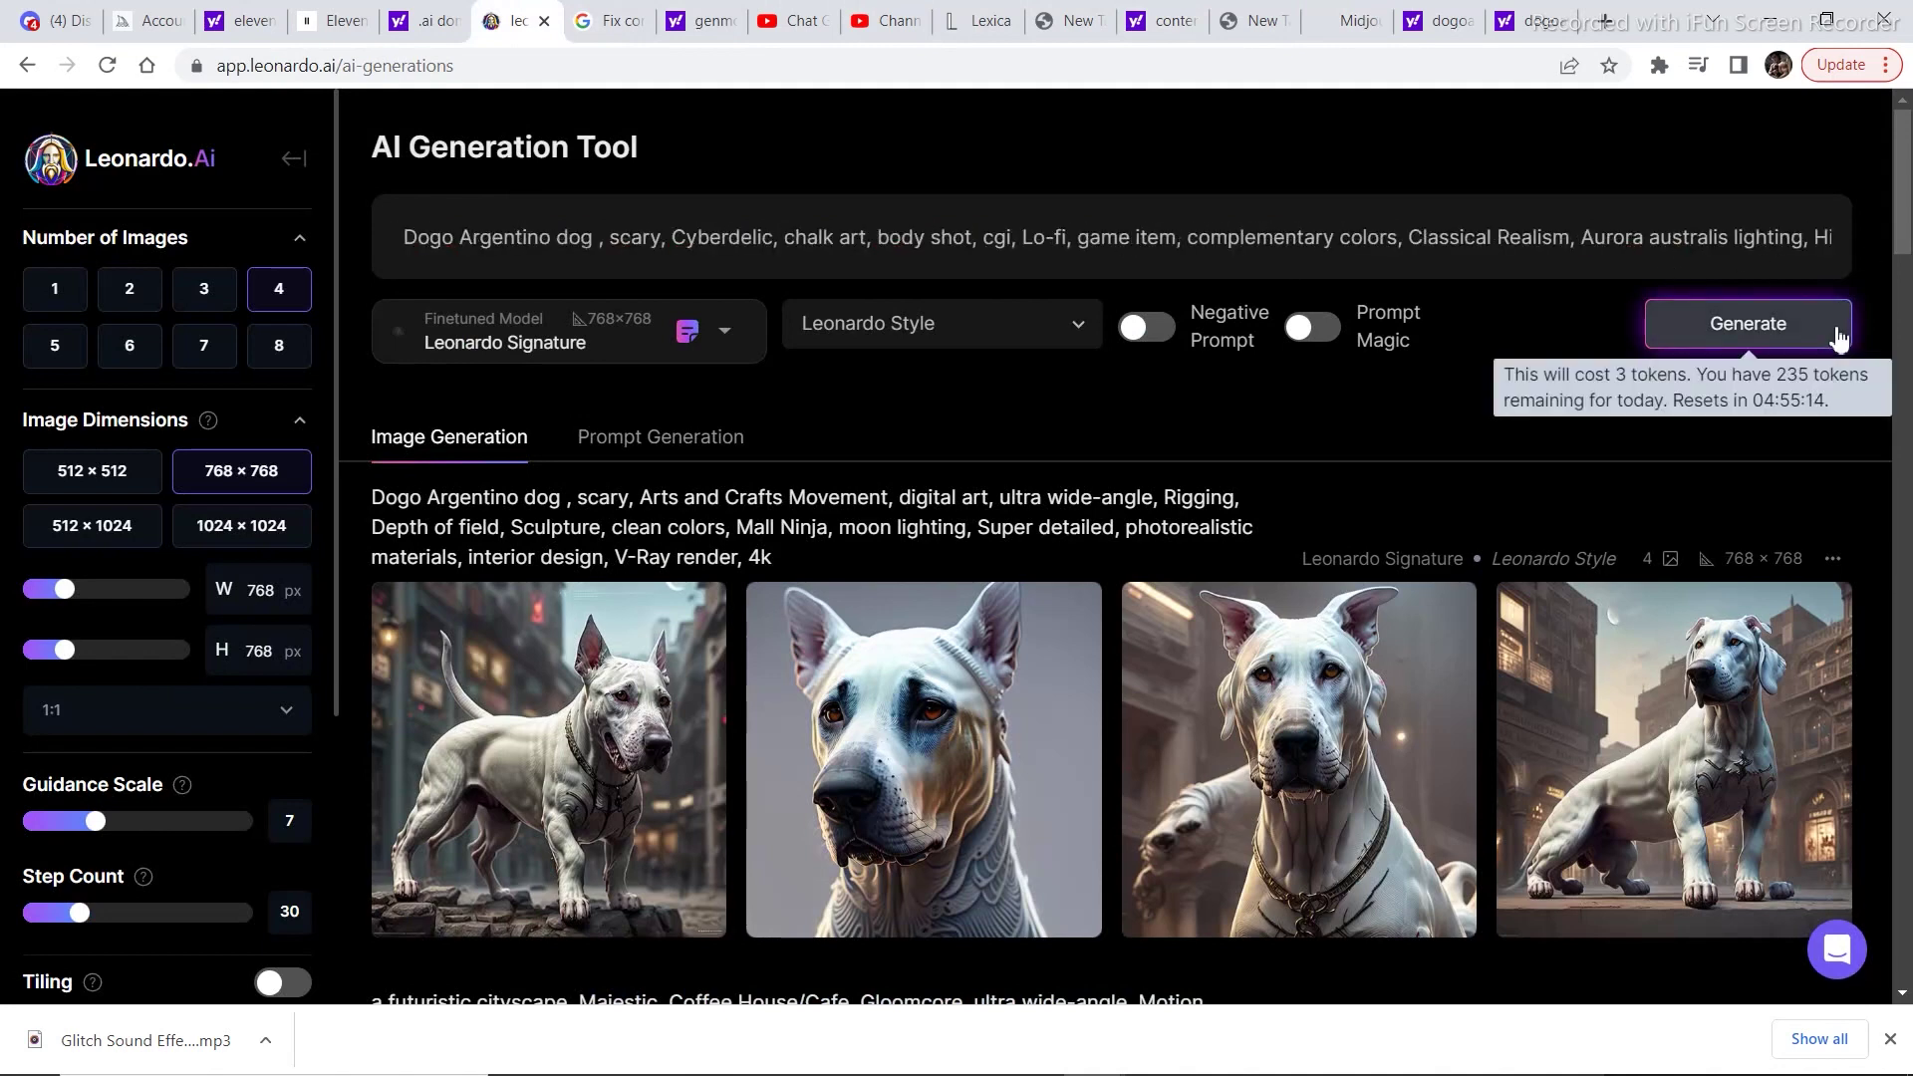
left_click(1837, 340)
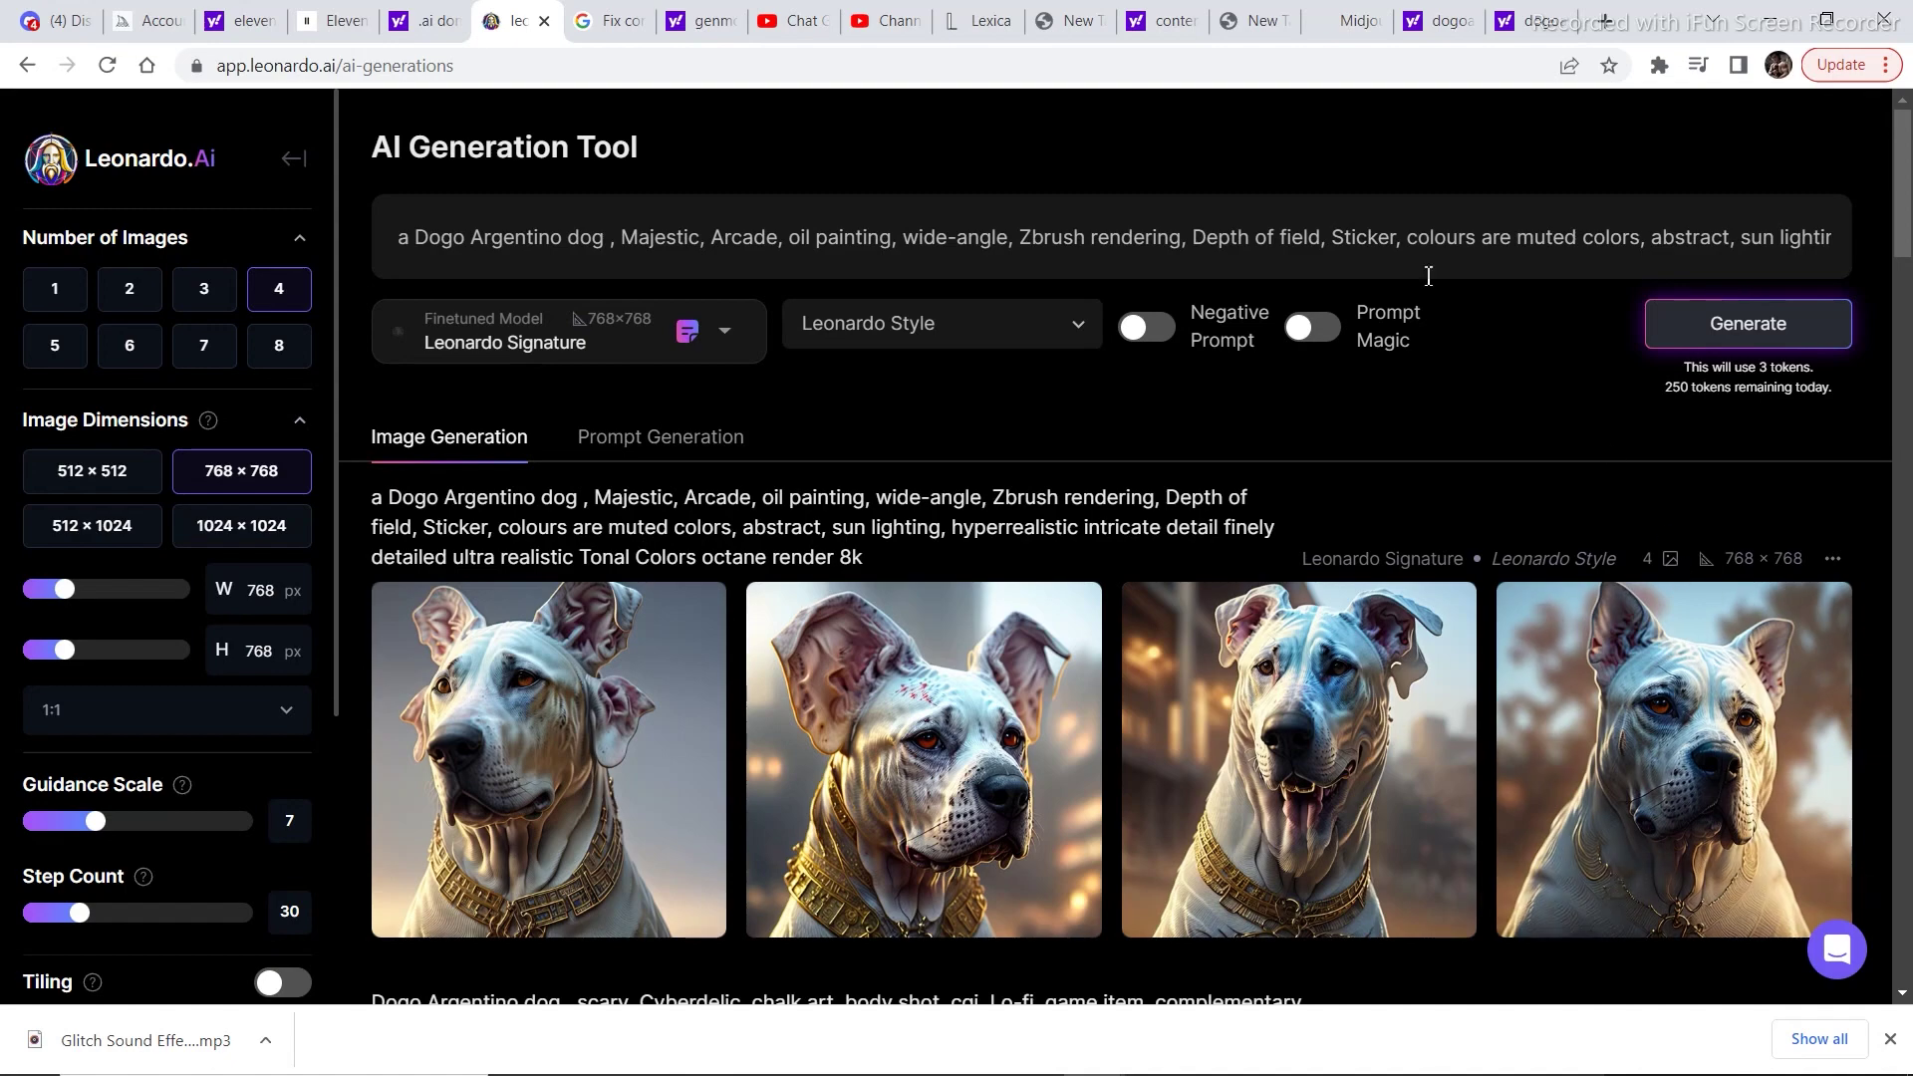
left_click(1329, 18)
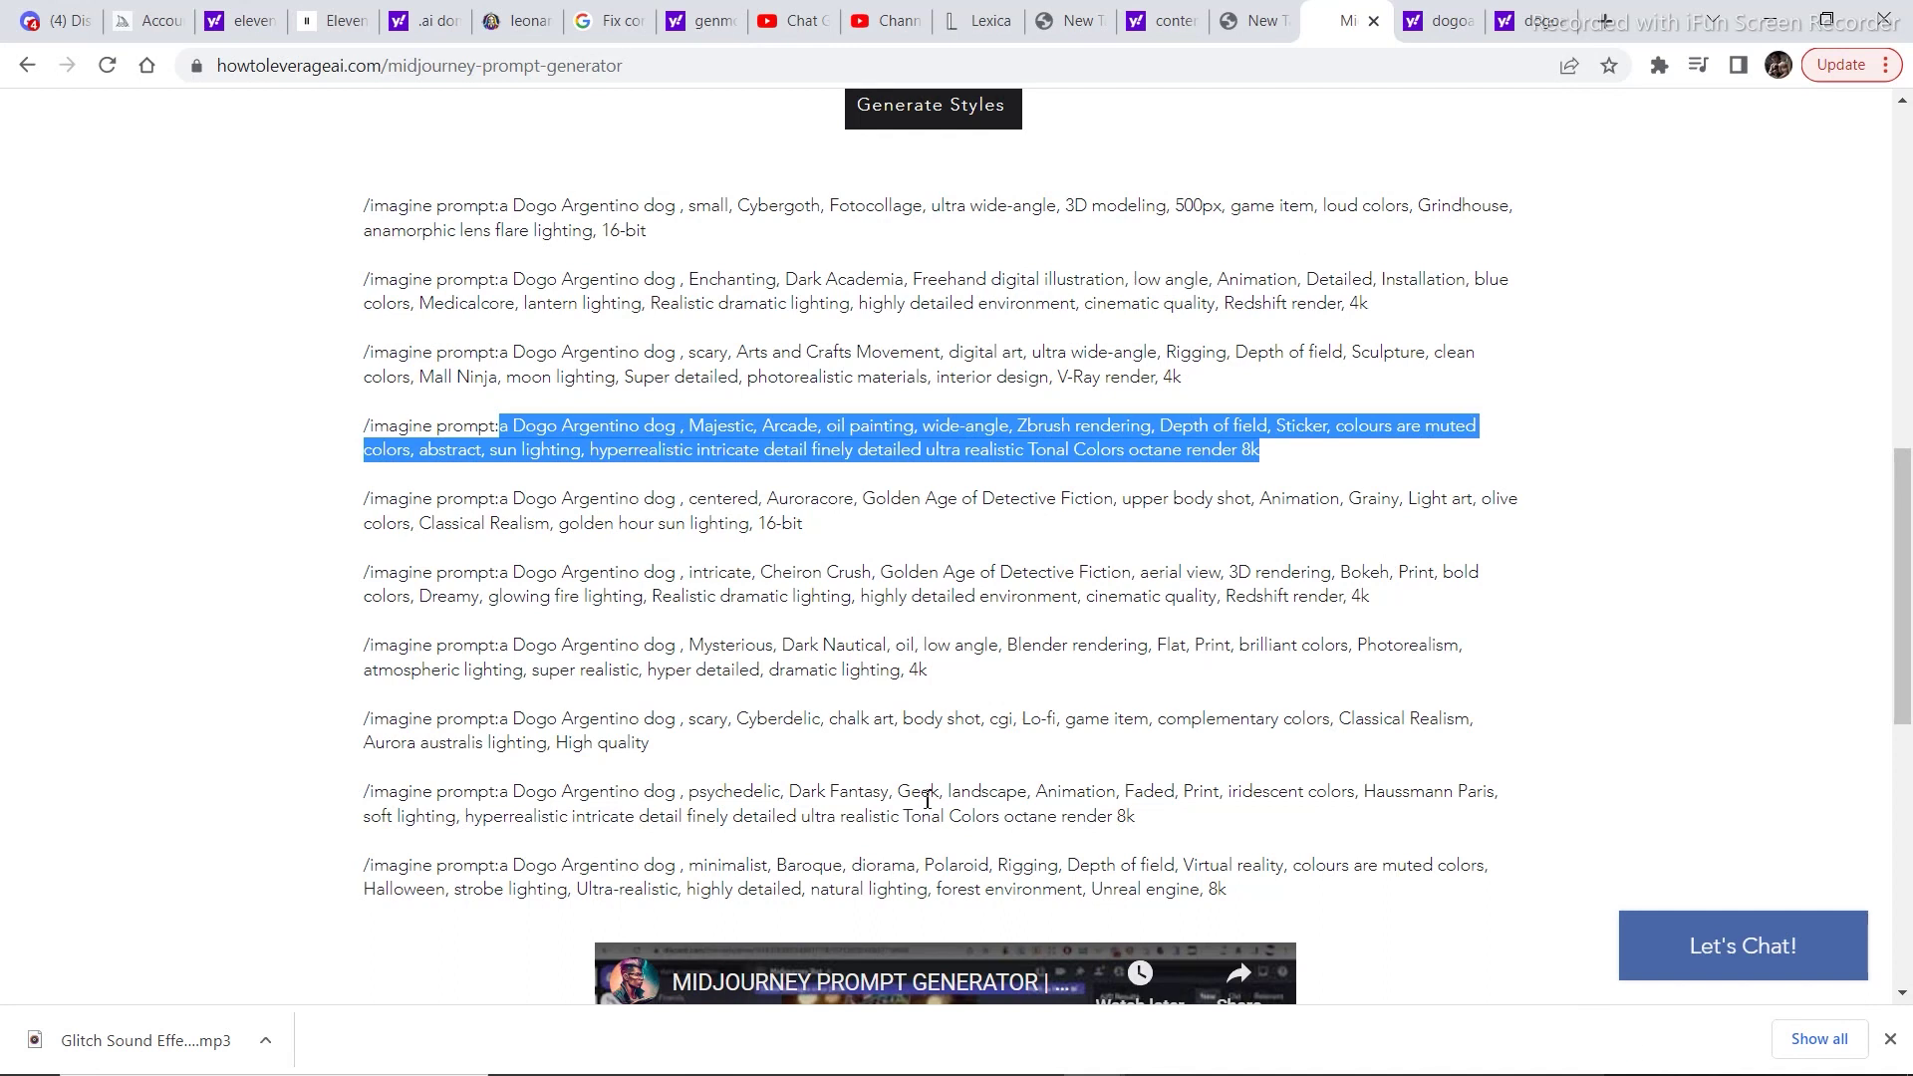
left_click(516, 22)
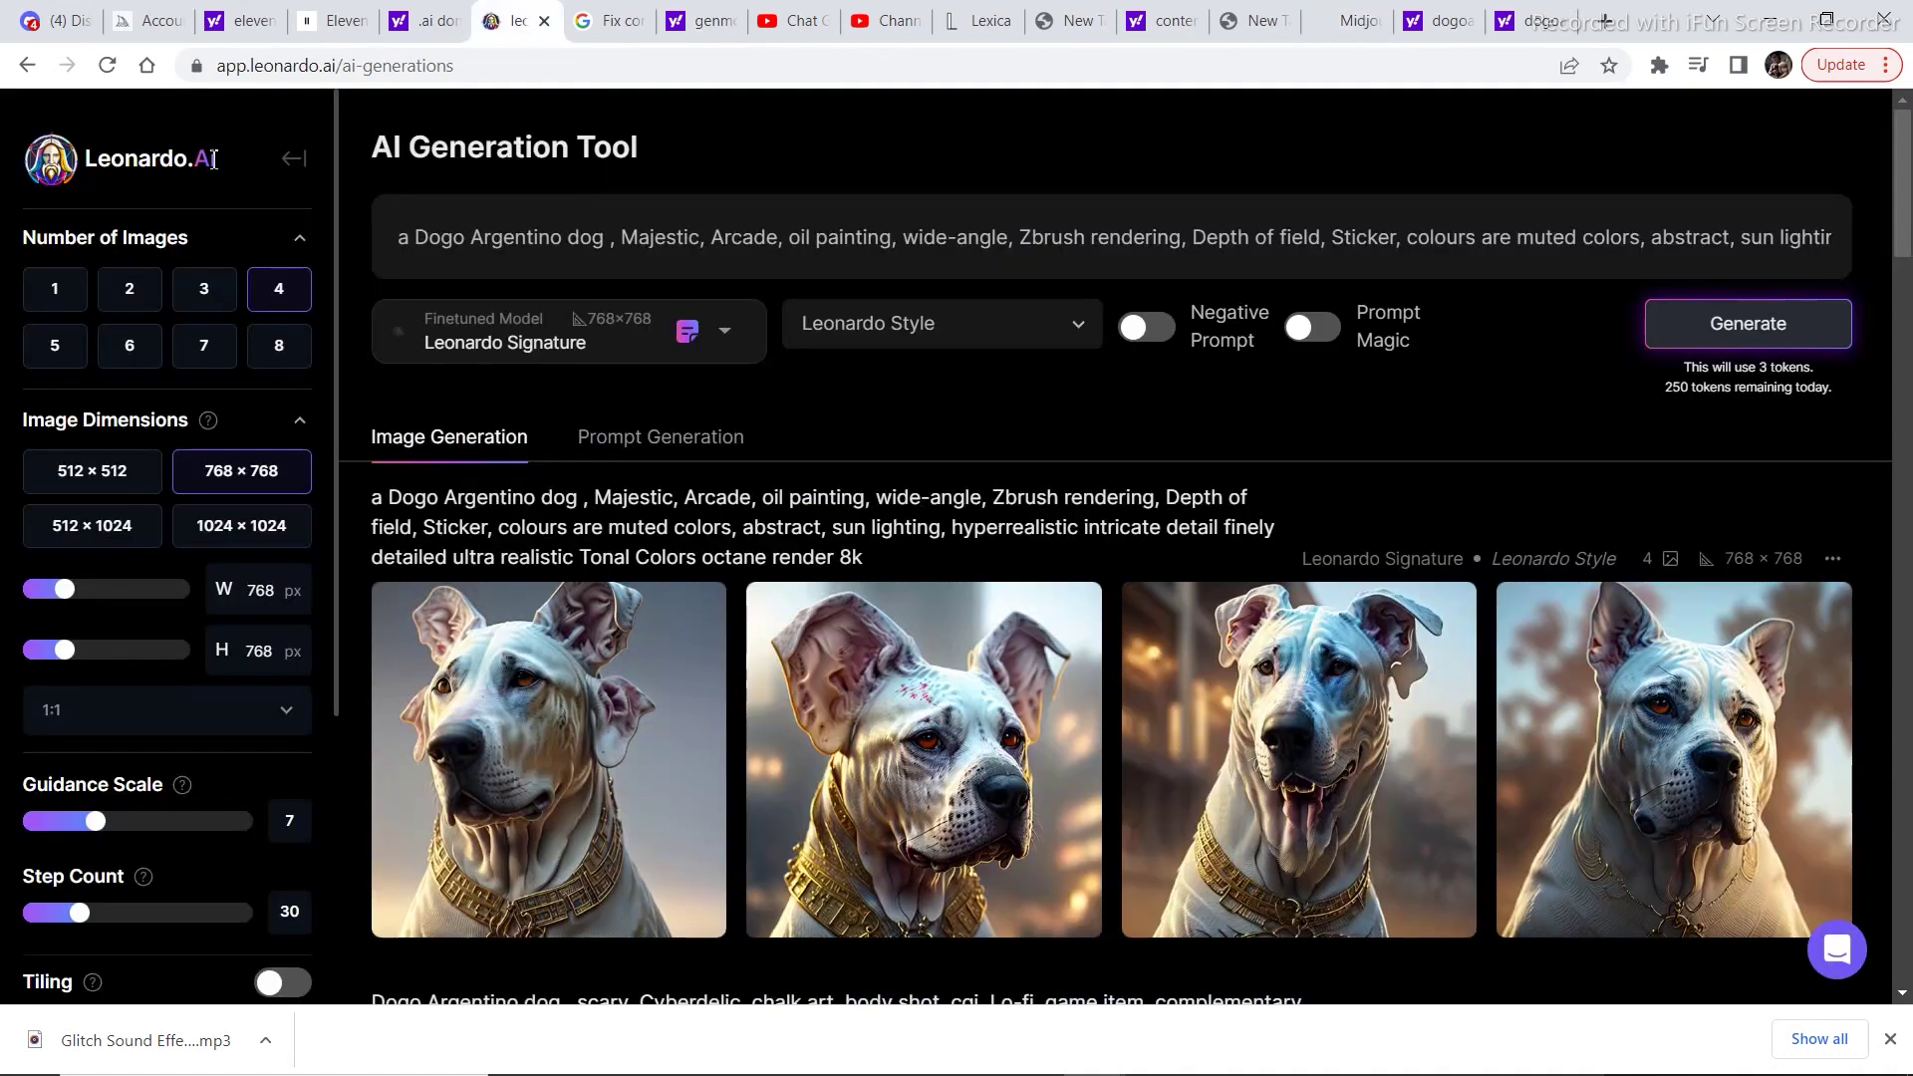
Close the Lexica prompt detail view and return to the Leonardo.Ai Dogo Argentino gallery
left_click(967, 24)
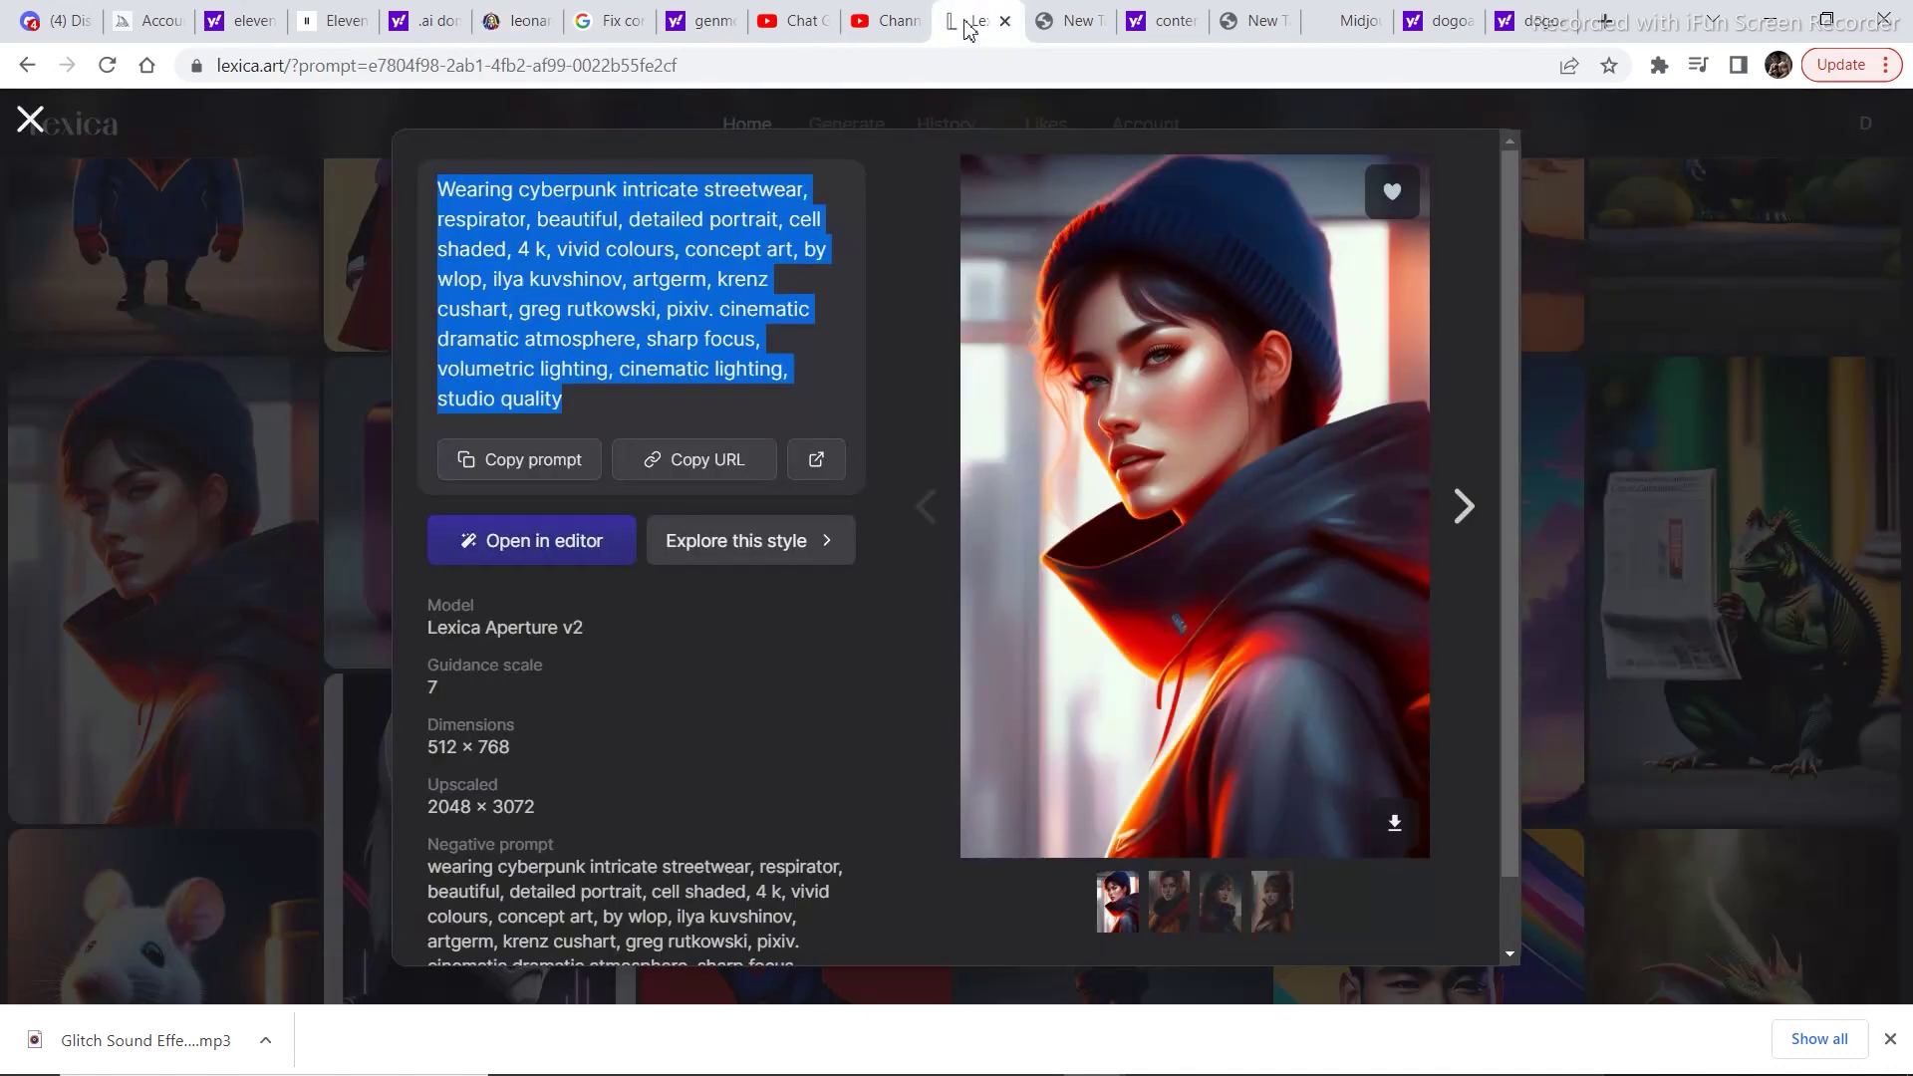
left_click(1596, 211)
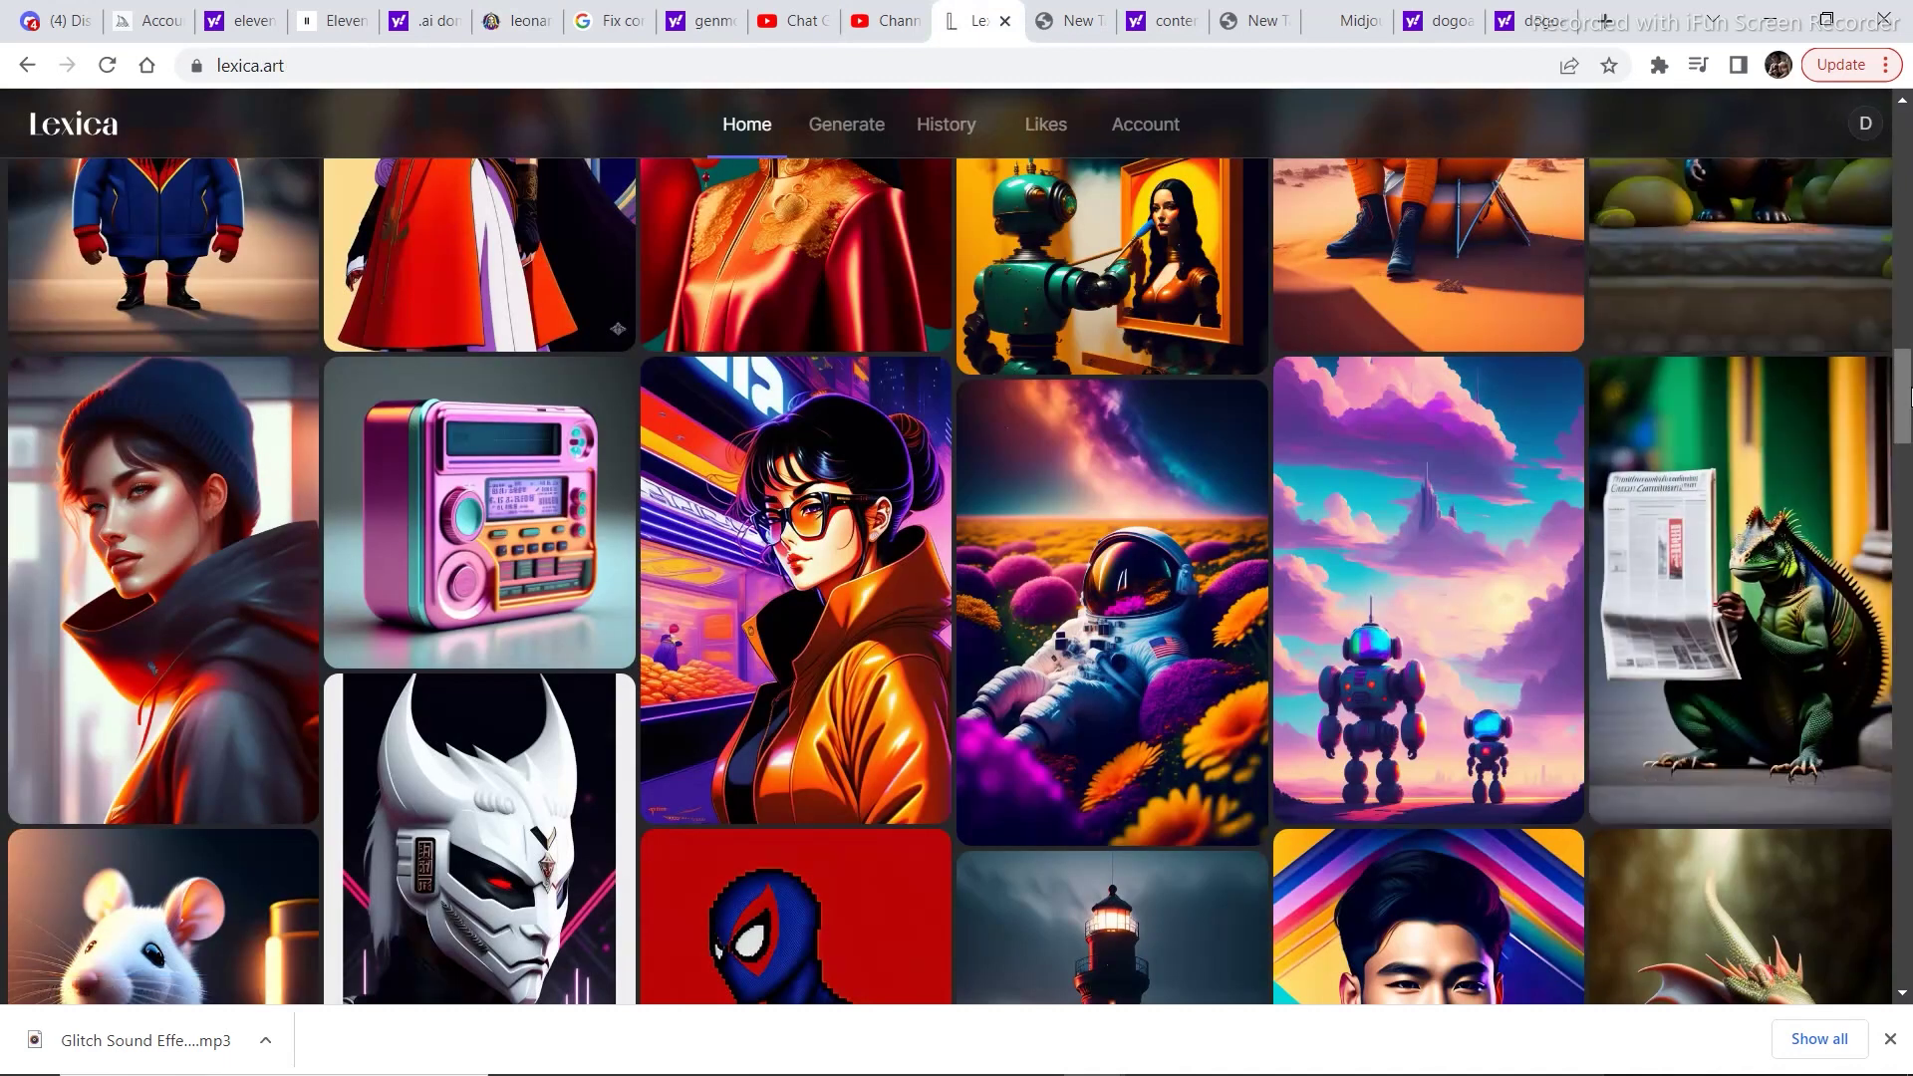
key("ctrl+6")
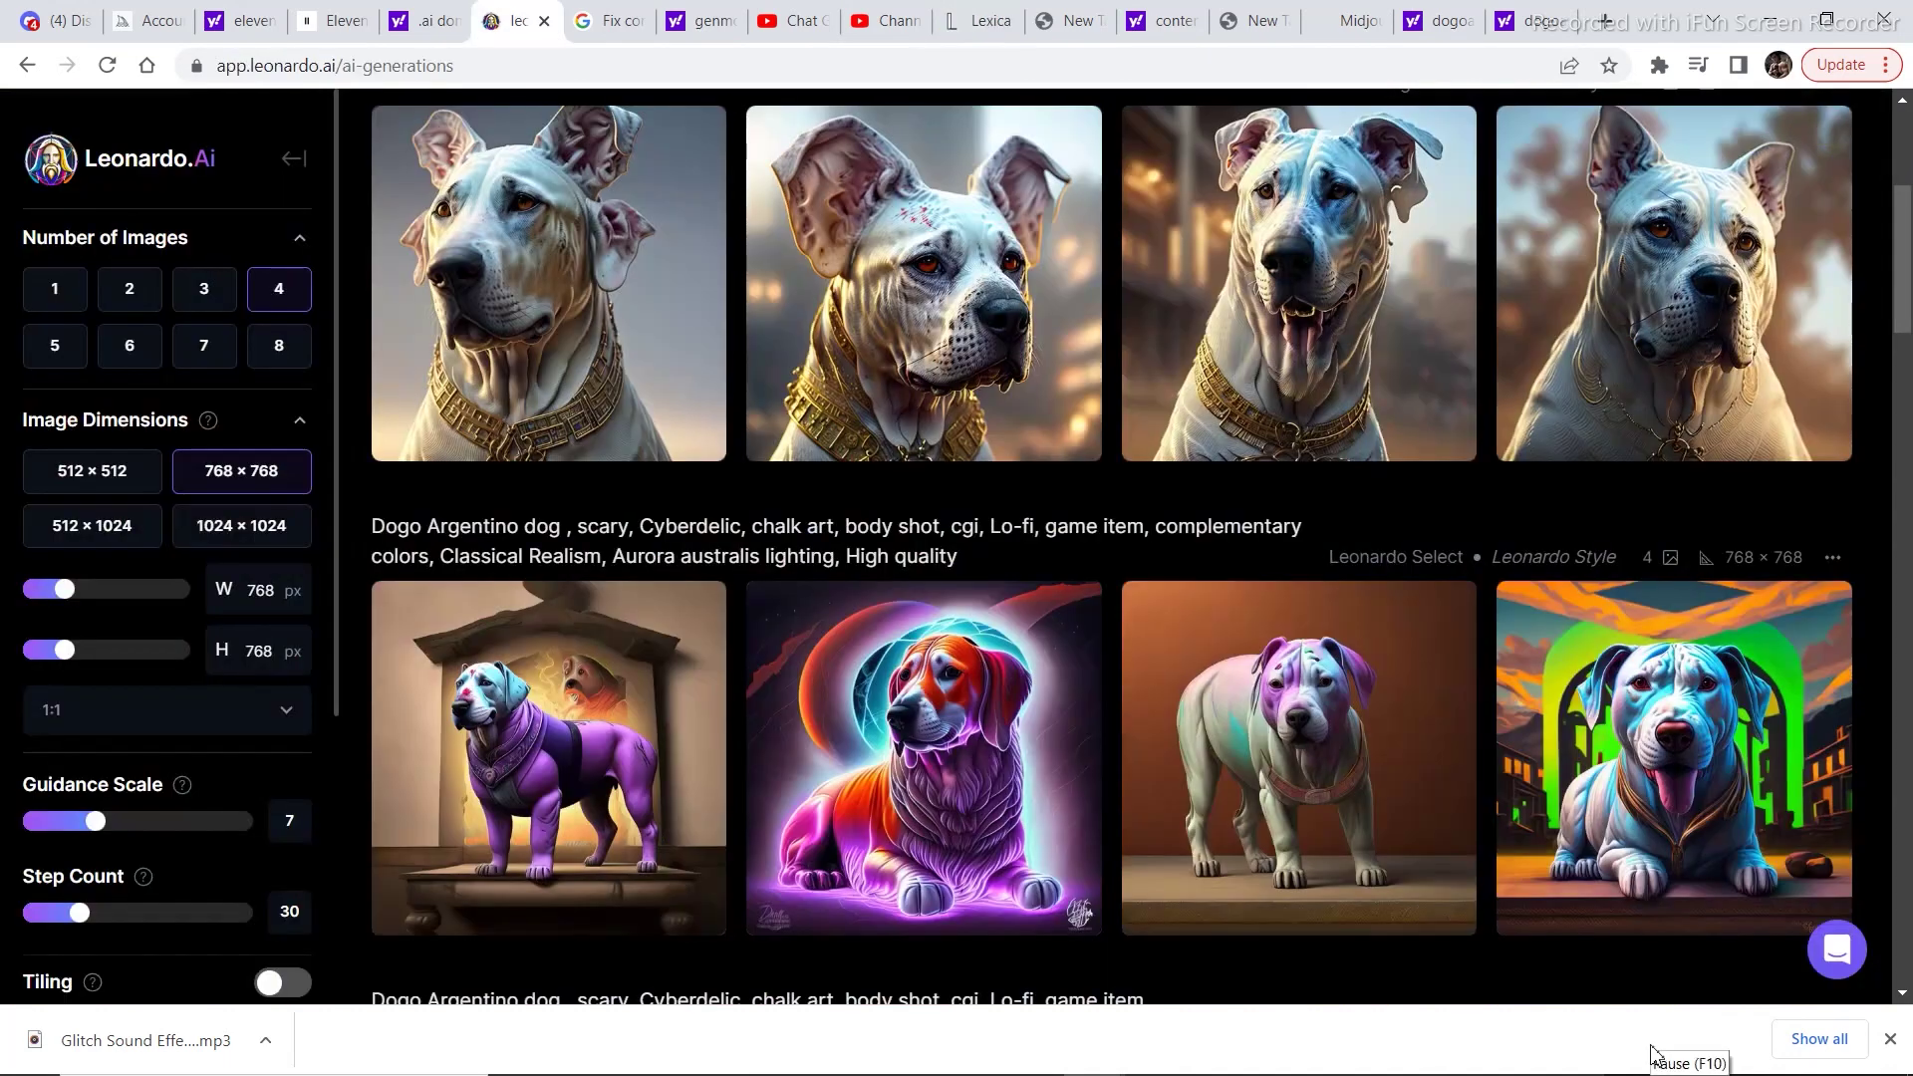